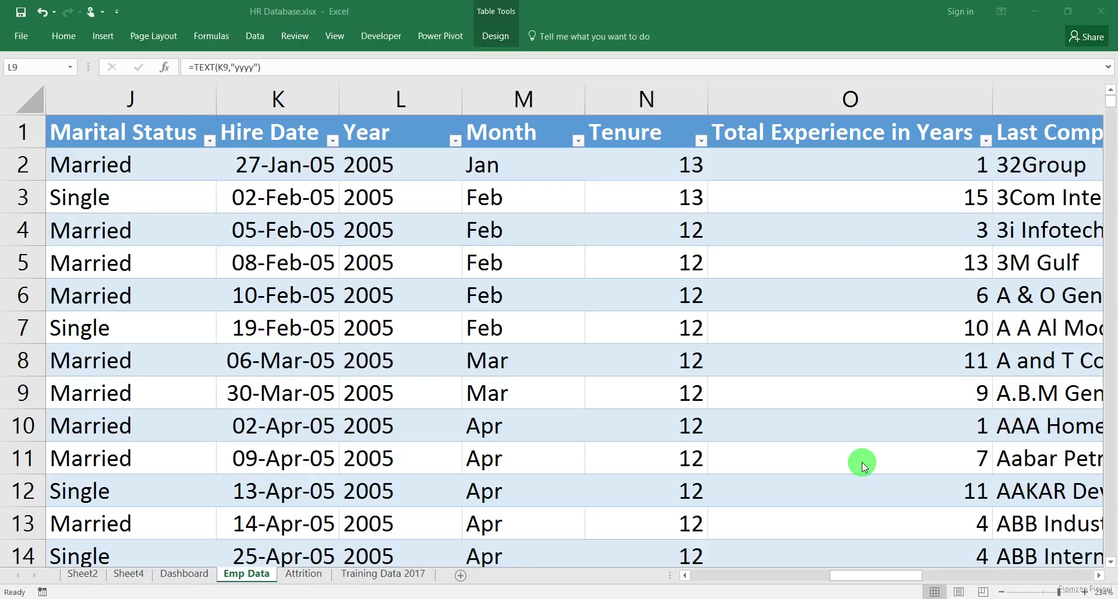
Review the Hire Date column, the Year formula and the example tenure in HR query 4.
click(299, 88)
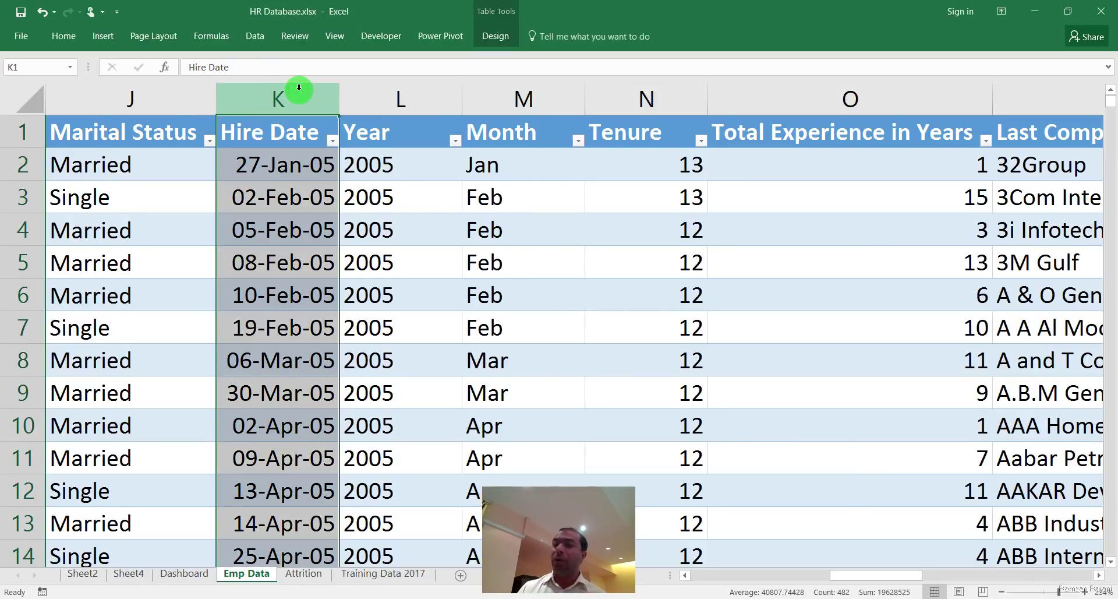
click(381, 168)
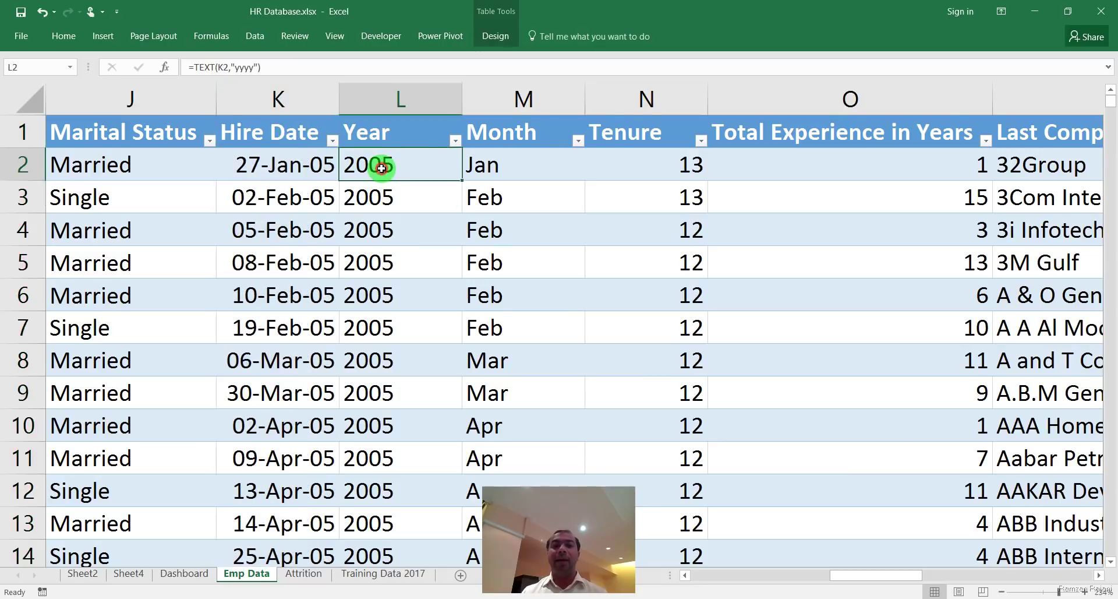
key(alt+Tab)
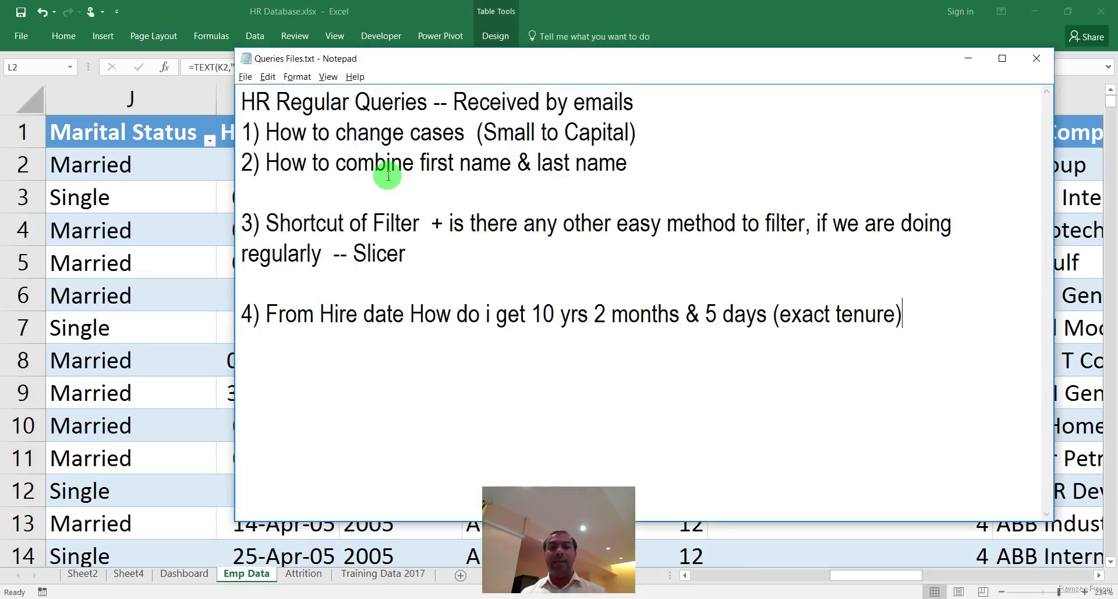
click(538, 315)
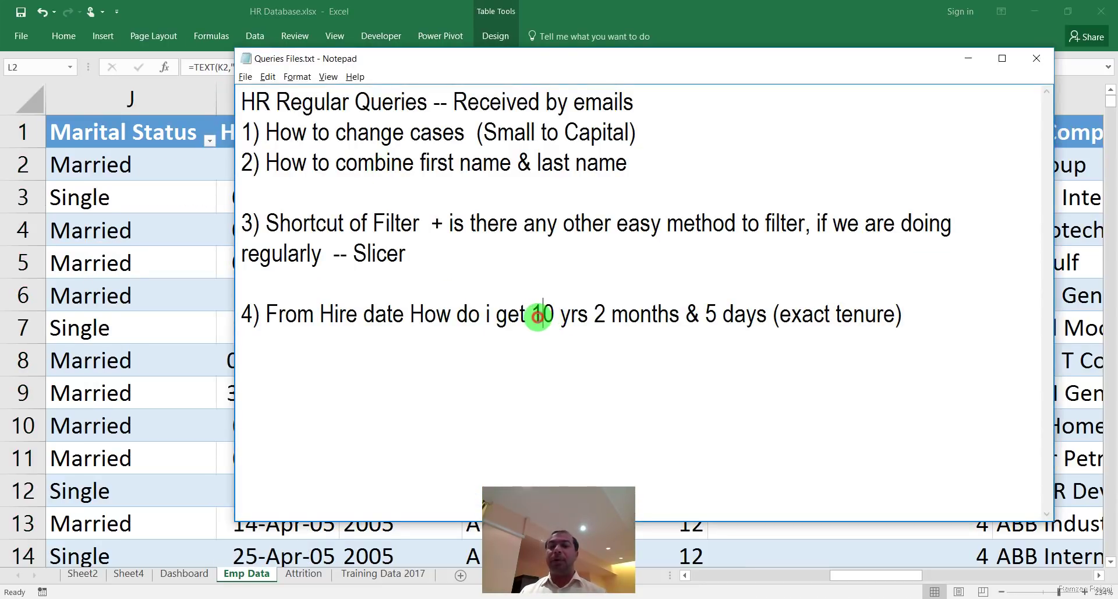
drag(538, 315, 752, 320)
key(alt+Tab)
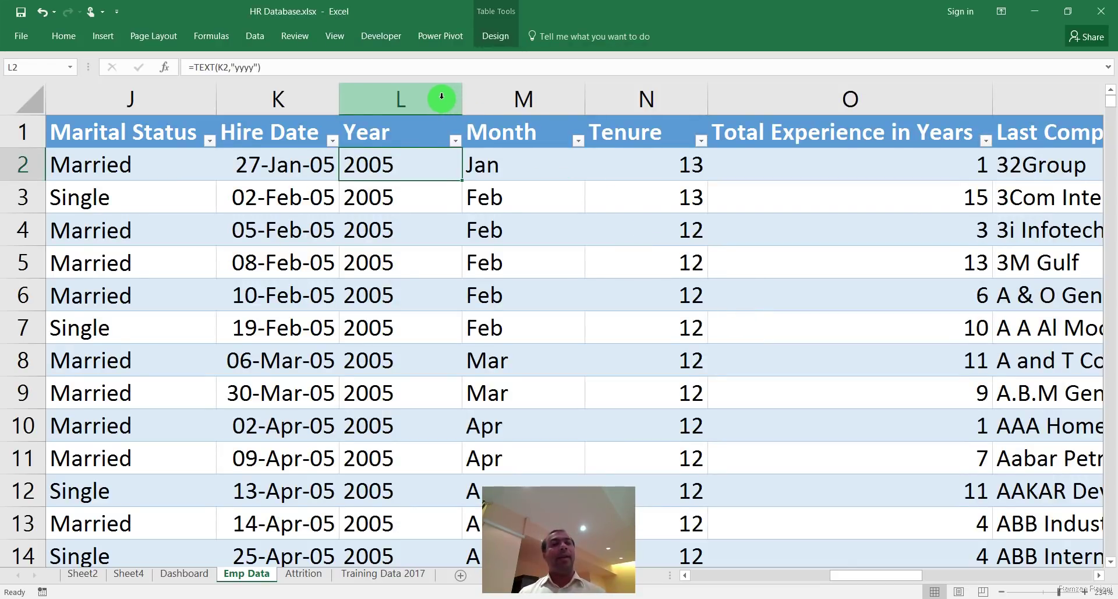
Insert a blank column before the Year column, next to Hire Date.
click(442, 96)
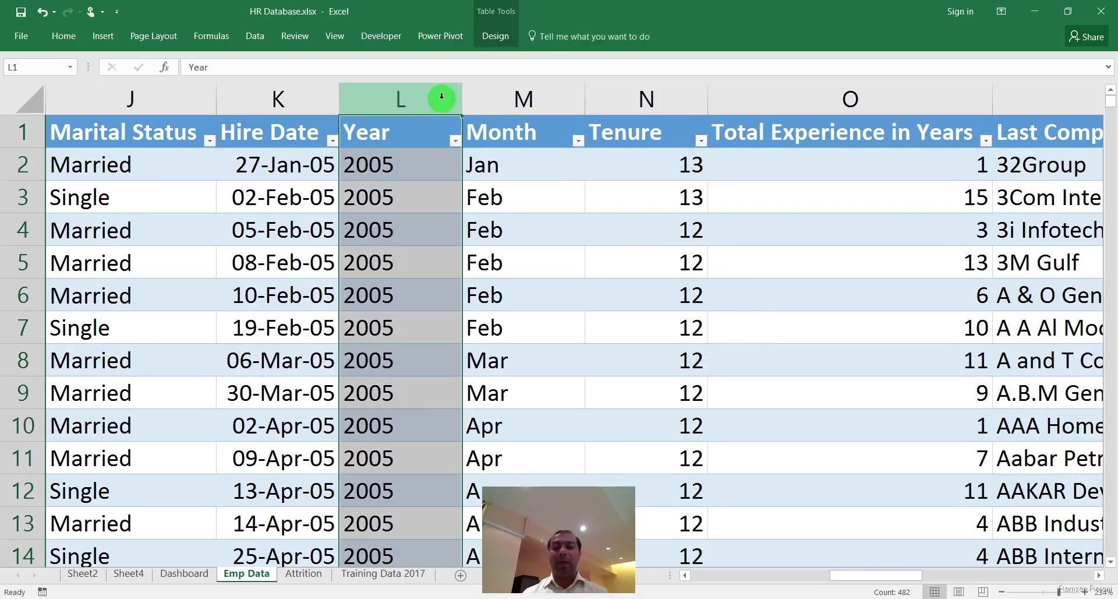
key(ctrl+shift+plus)
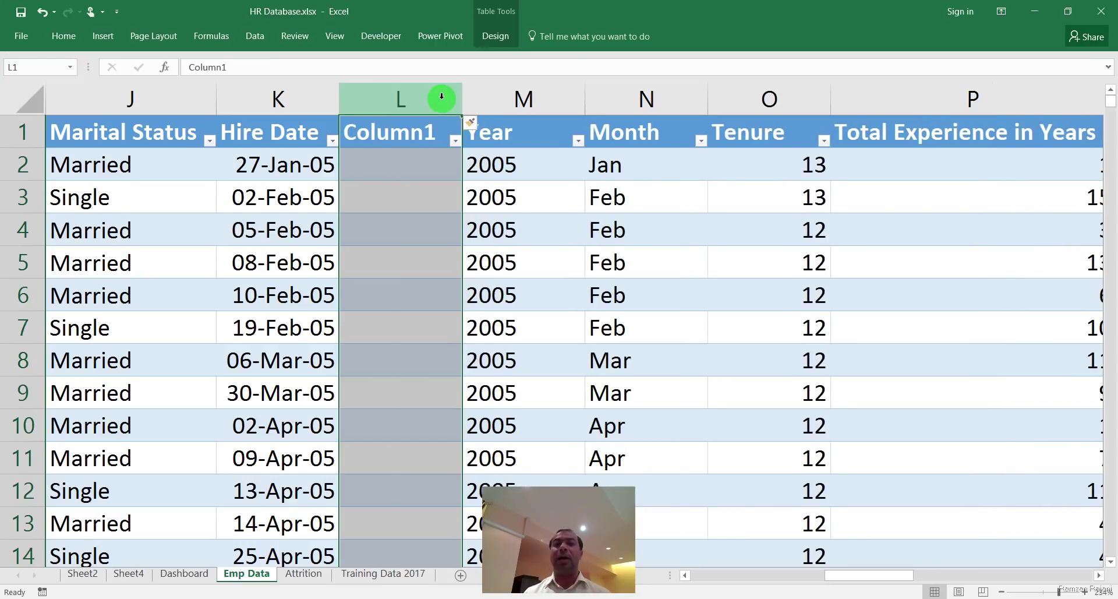
key(Down)
scroll(441, 97, left, 1)
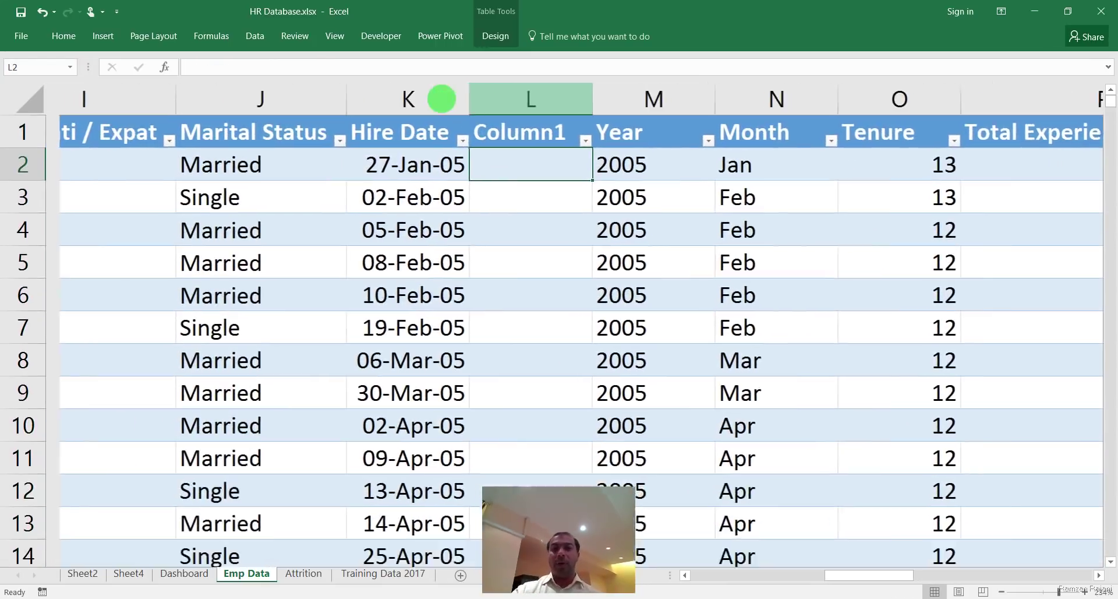
scroll(442, 98, left, 1)
key(Up)
Give the new column the header 'Tenure' and widen it.
text(Tt)
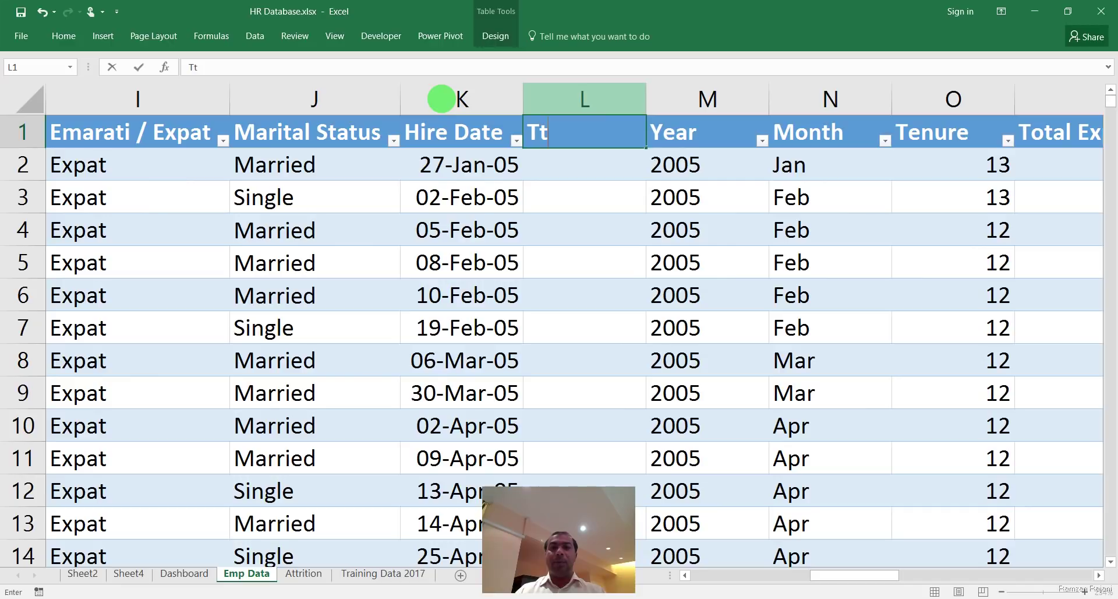
key(BackSpace)
text(enure)
key(ctrl+Return)
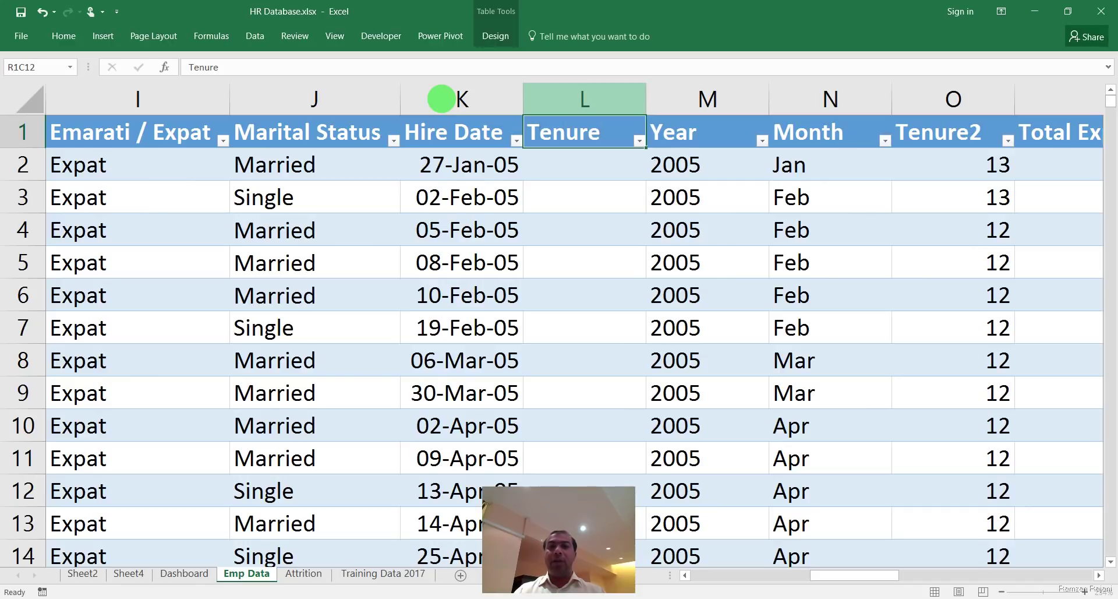
key(Down)
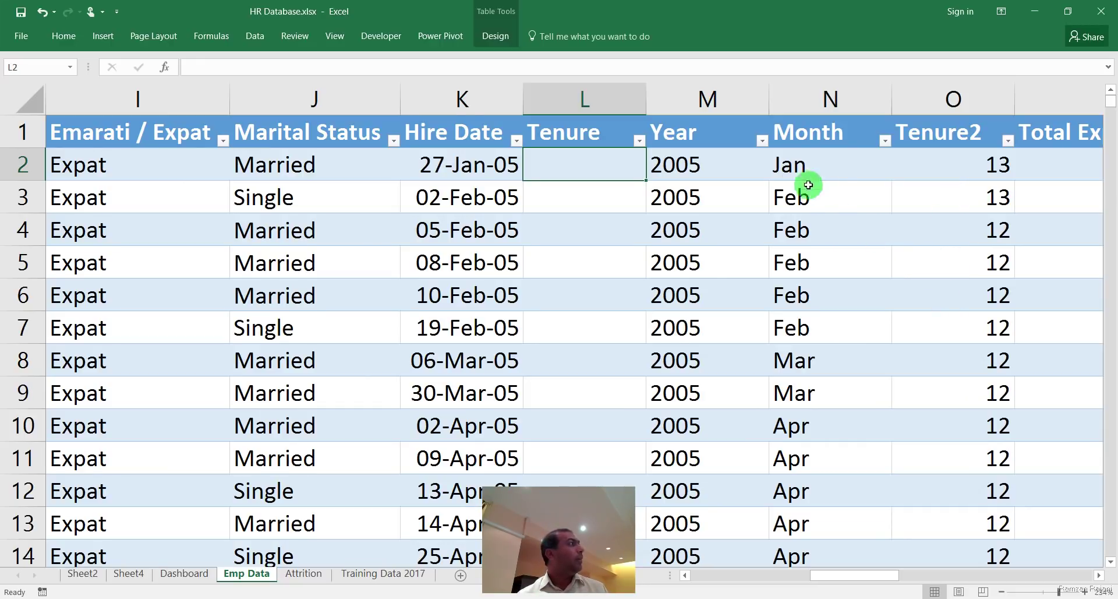
drag(645, 95, 758, 139)
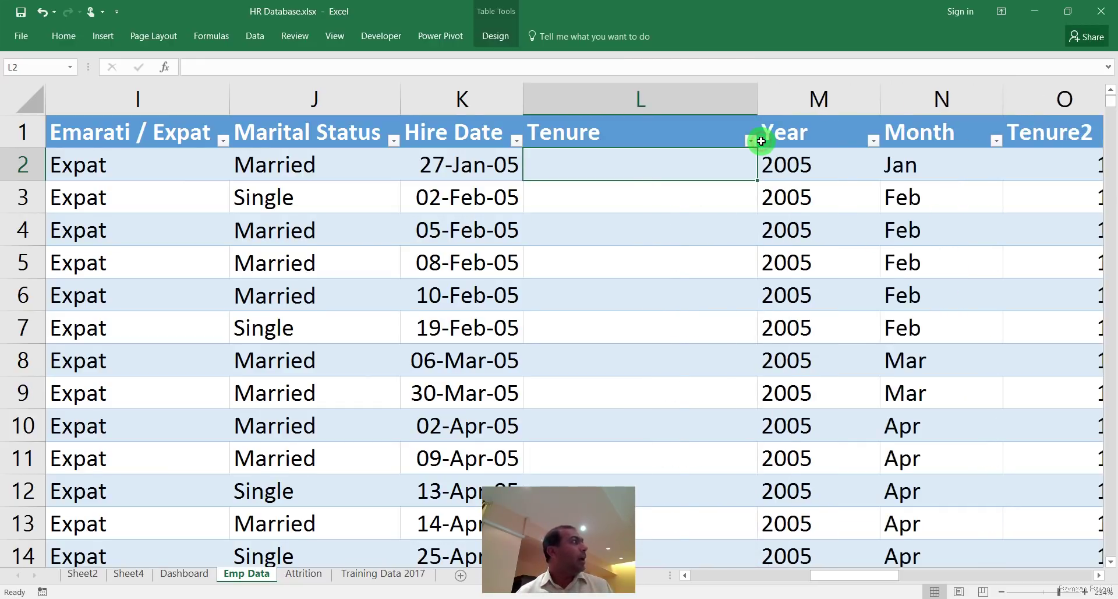
scroll(761, 141, up, 5)
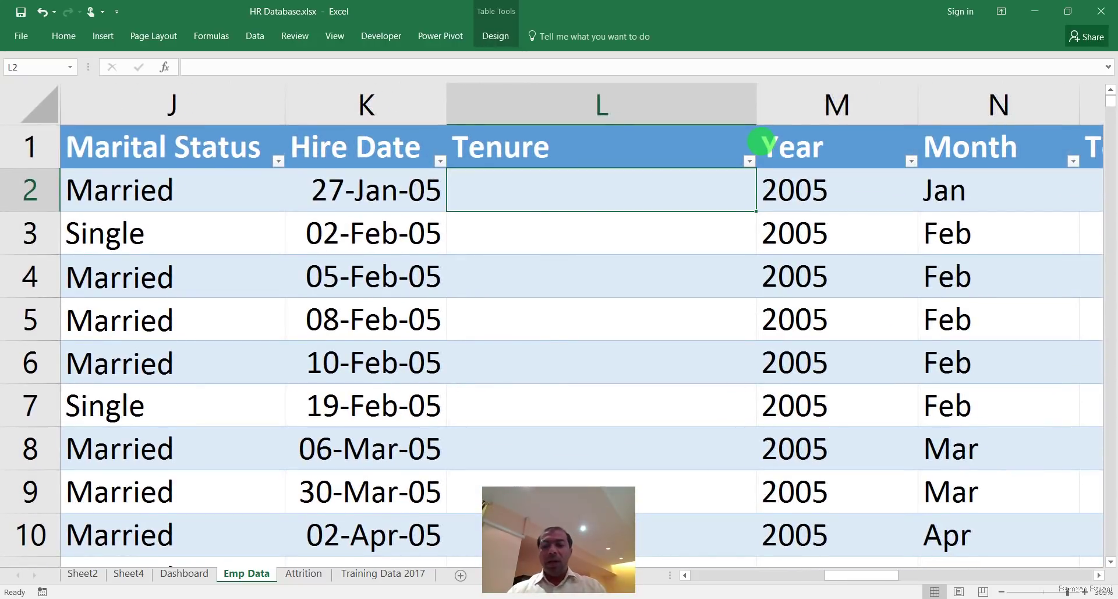
Begin =DATEDIF( in the first Tenure cell, referencing that row's Hire Date.
text(=)
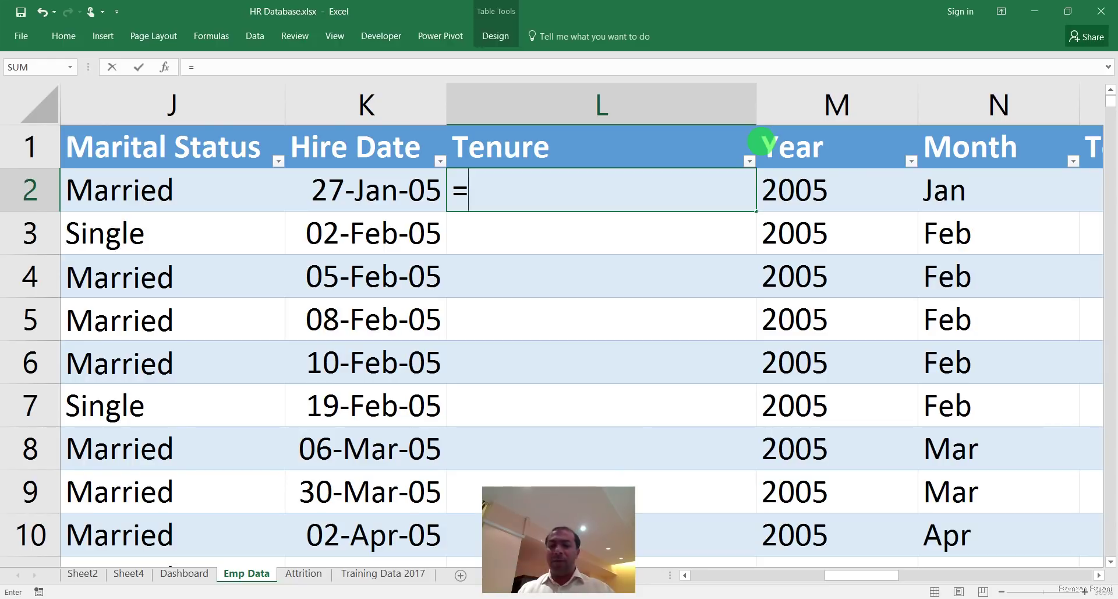
text(SUM)
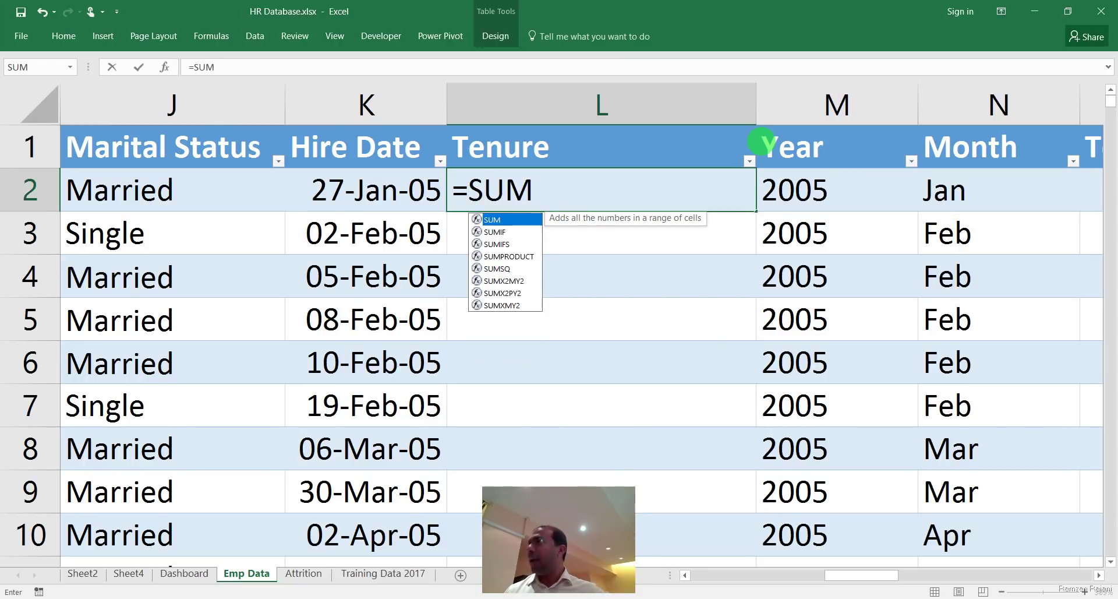
key(BackSpace)
key(BackSpace)
key(BackSpace)
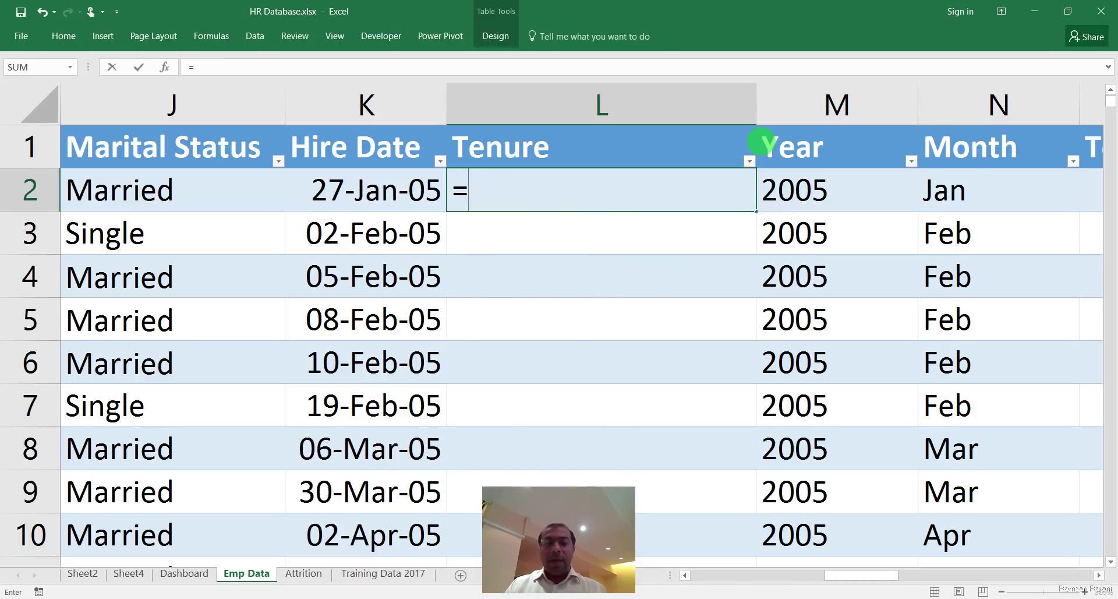
text(IF)
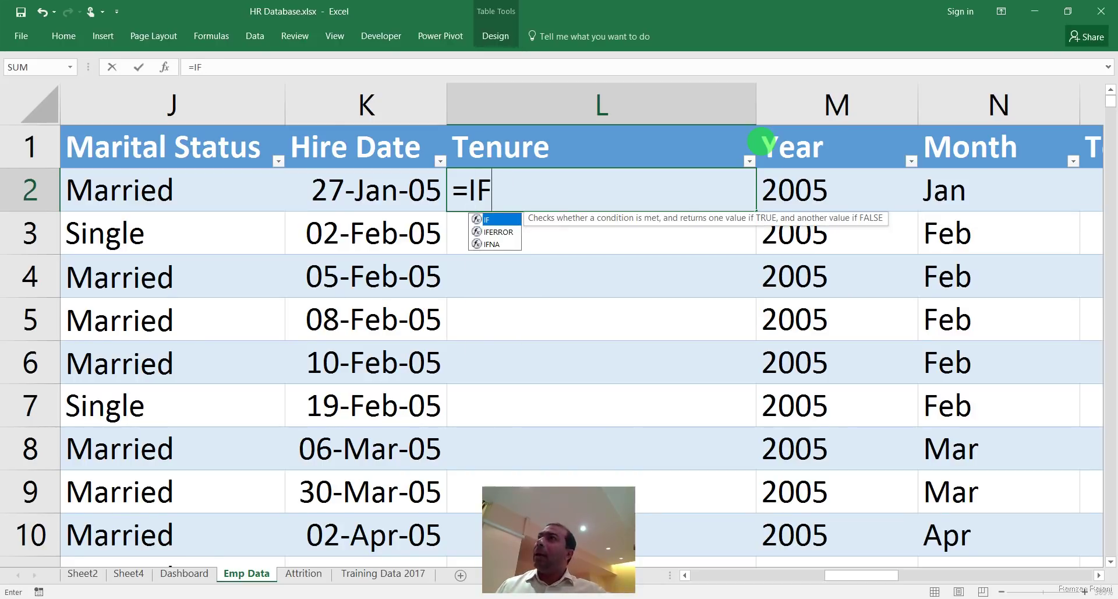
key(BackSpace)
key(BackSpace)
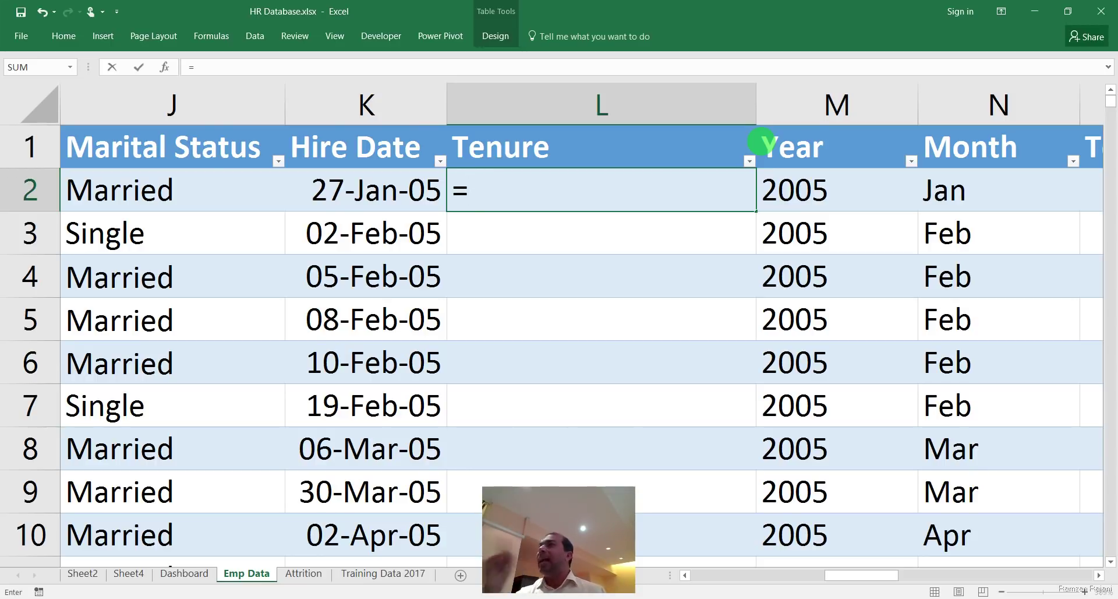
text(F)
key(BackSpace)
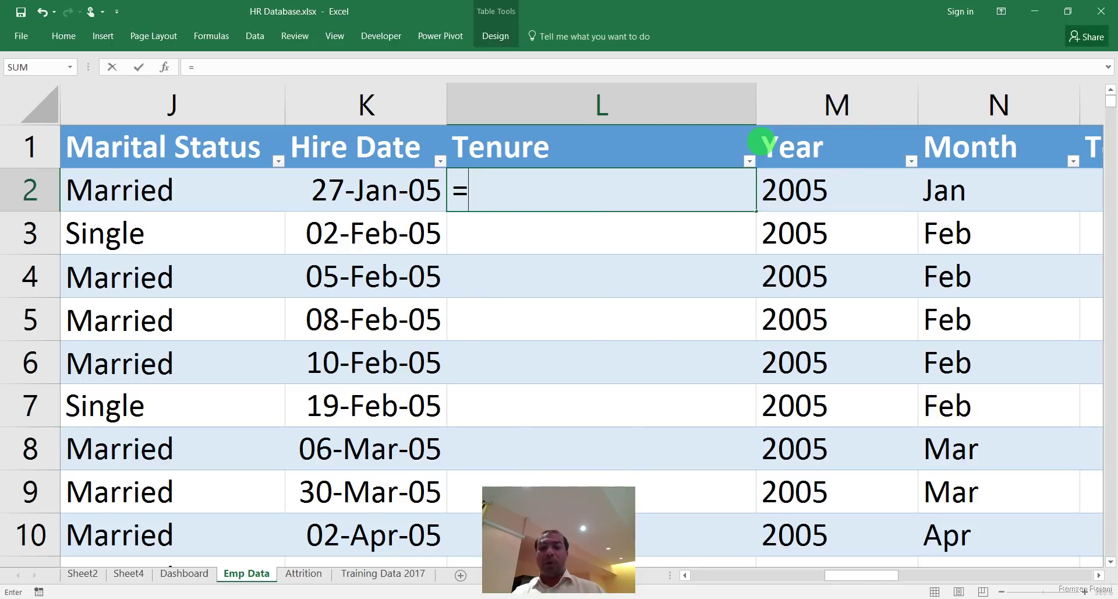
text(da)
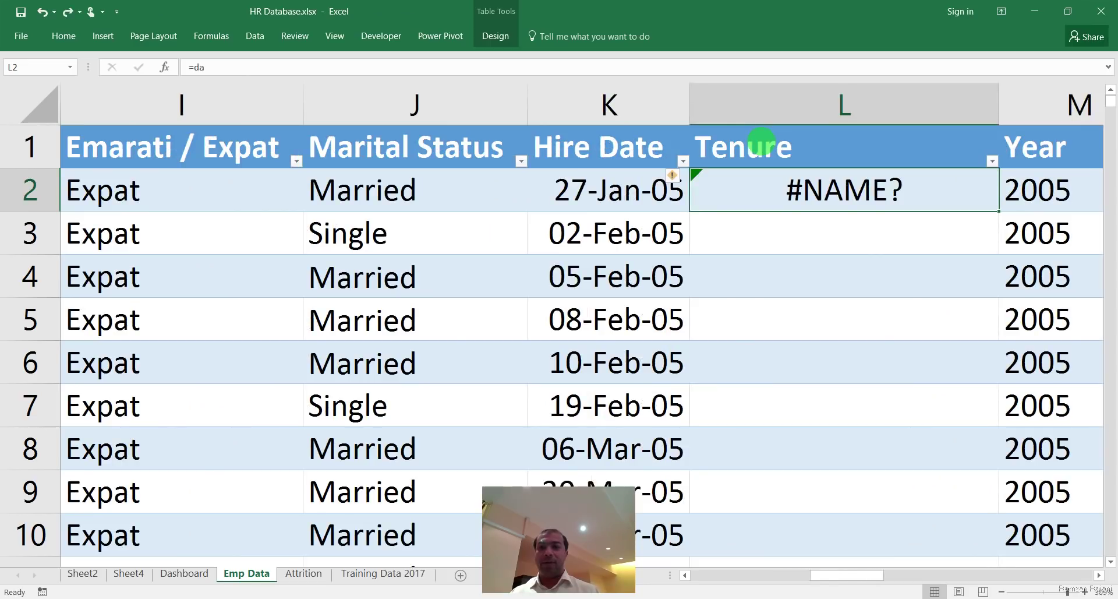
text(=DATEDI)
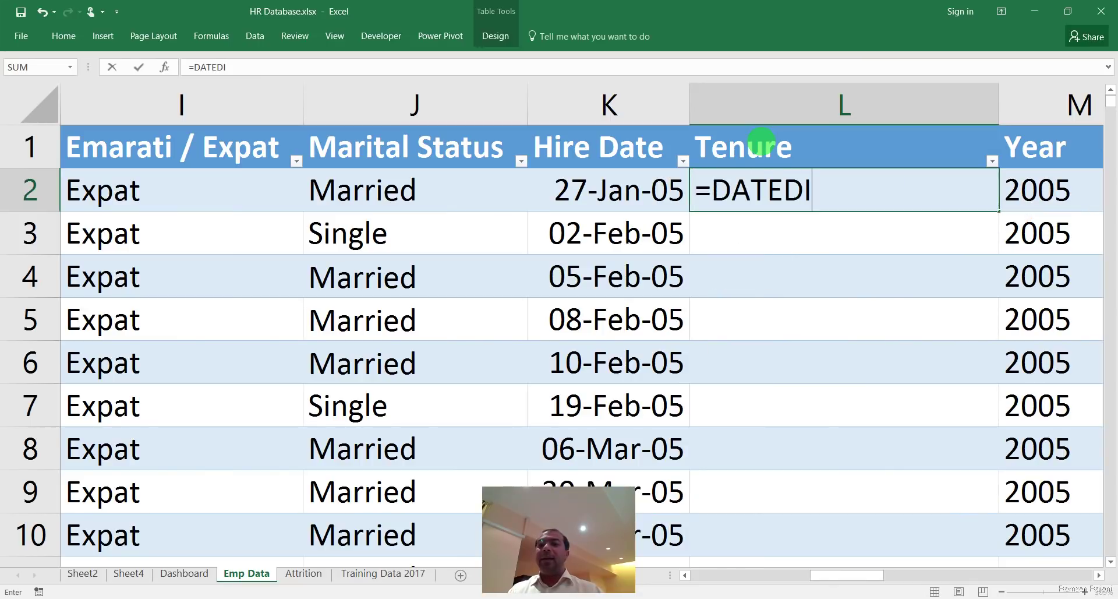
key(BackSpace)
key(BackSpace)
key(BackSpace)
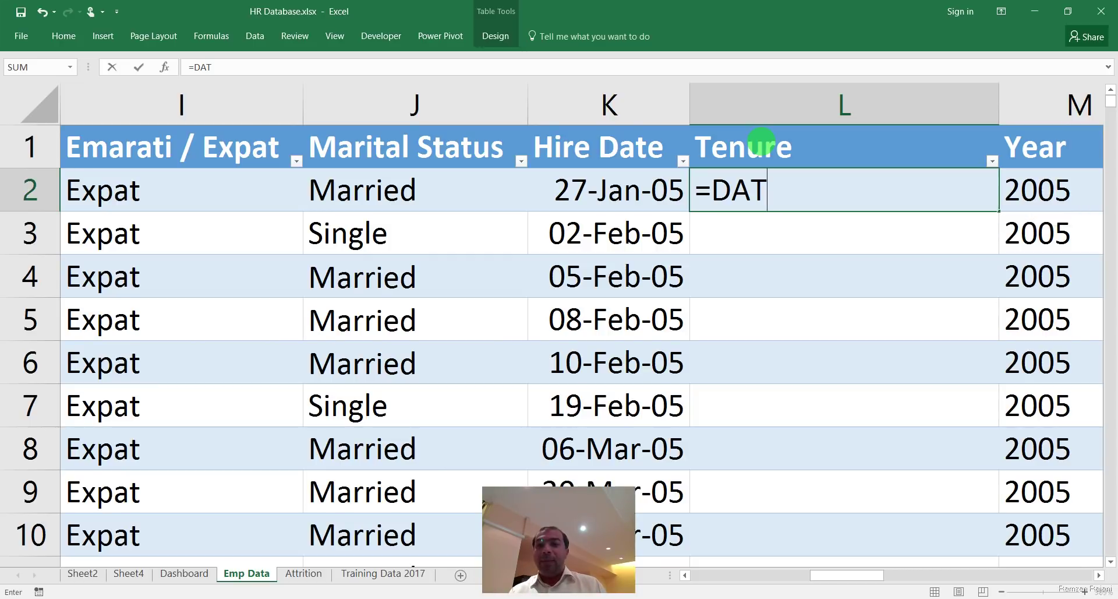
text(R)
key(BackSpace)
text(EFIF)
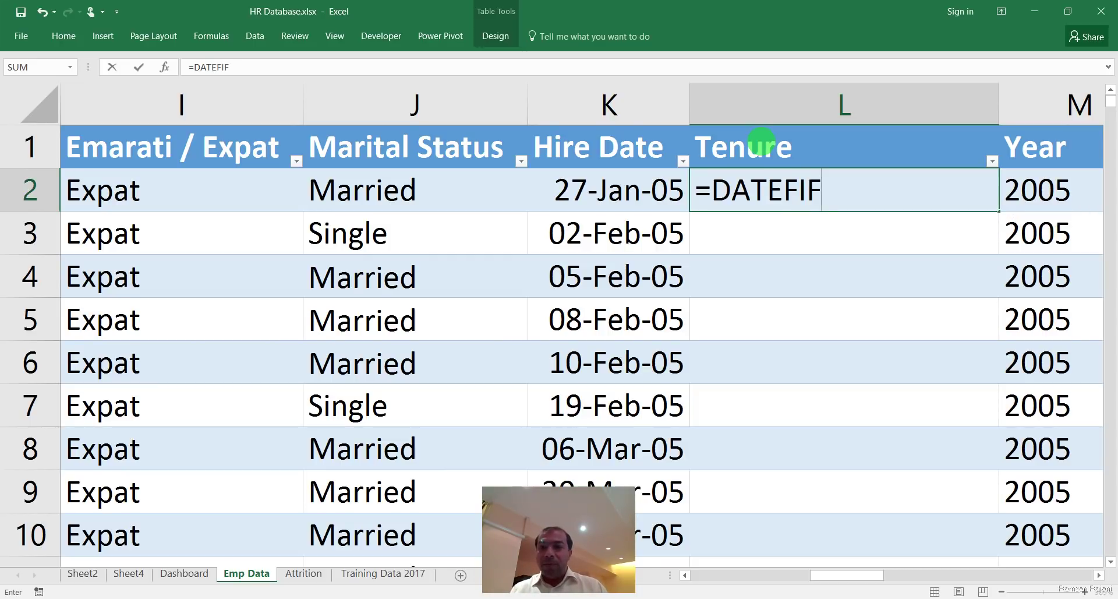
key(BackSpace)
key(BackSpace)
key(BackSpace)
text(DIF()
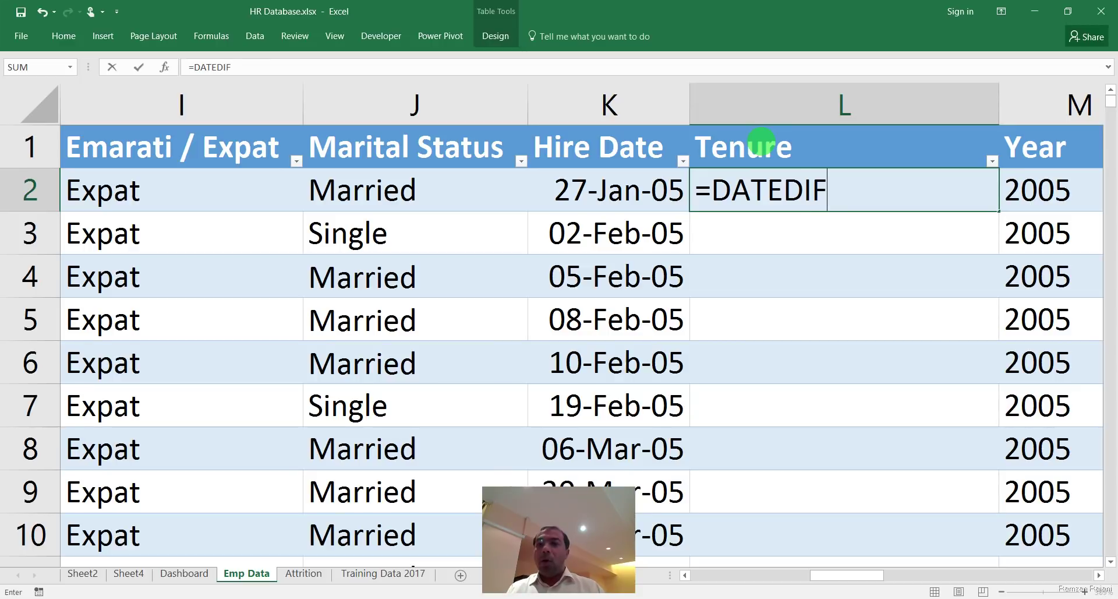
key(Left)
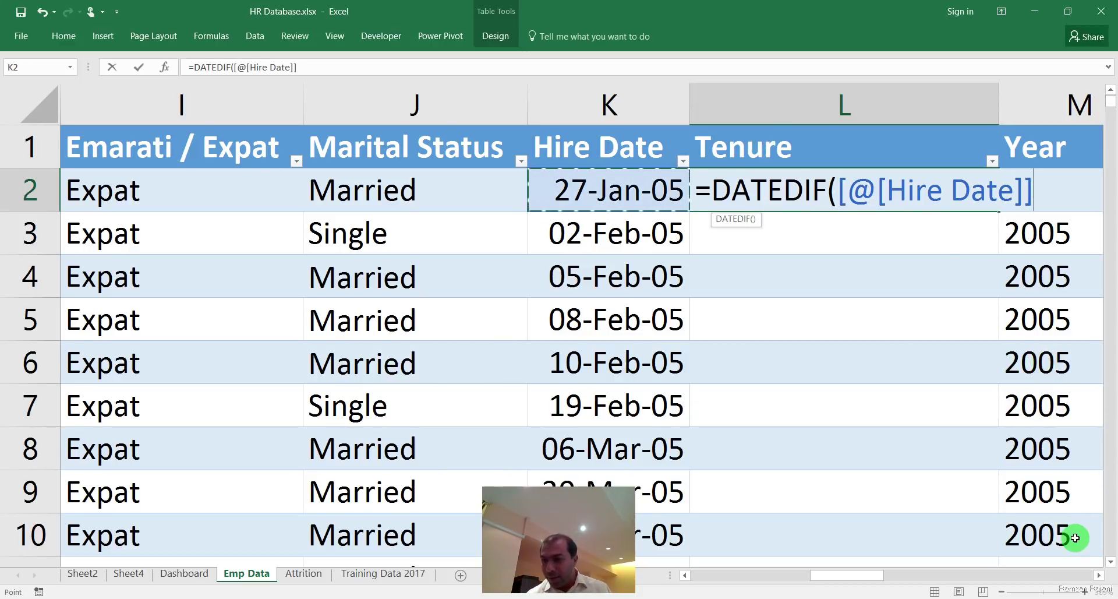
Complete the formula as =DATEDIF([@[Hire Date]],TODAY(),"Y") and fill it down the column.
click(1099, 575)
click(1098, 577)
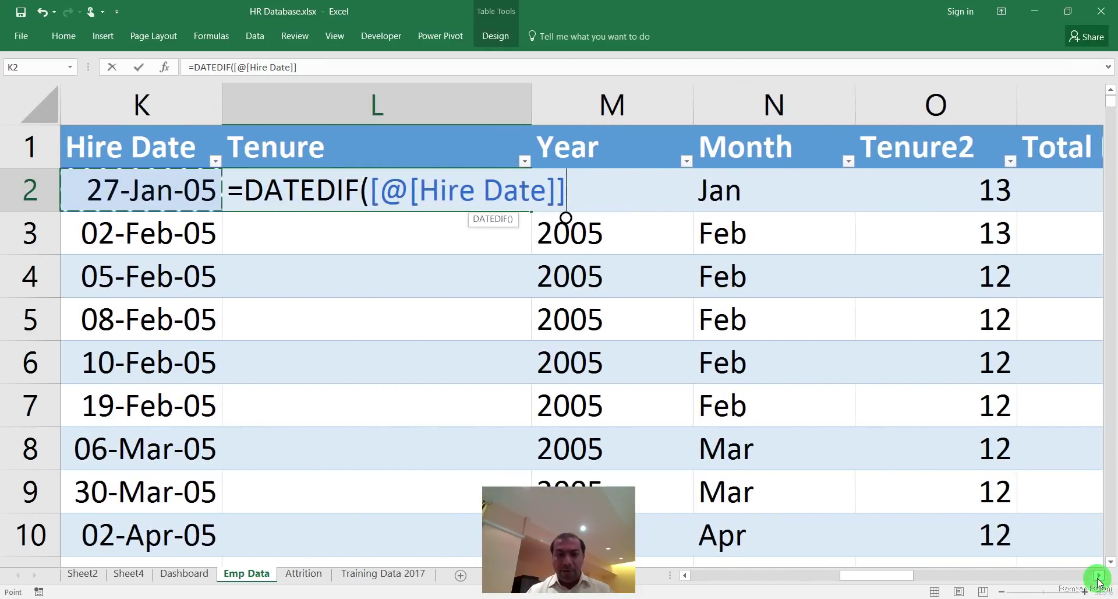
text(,TODAY)
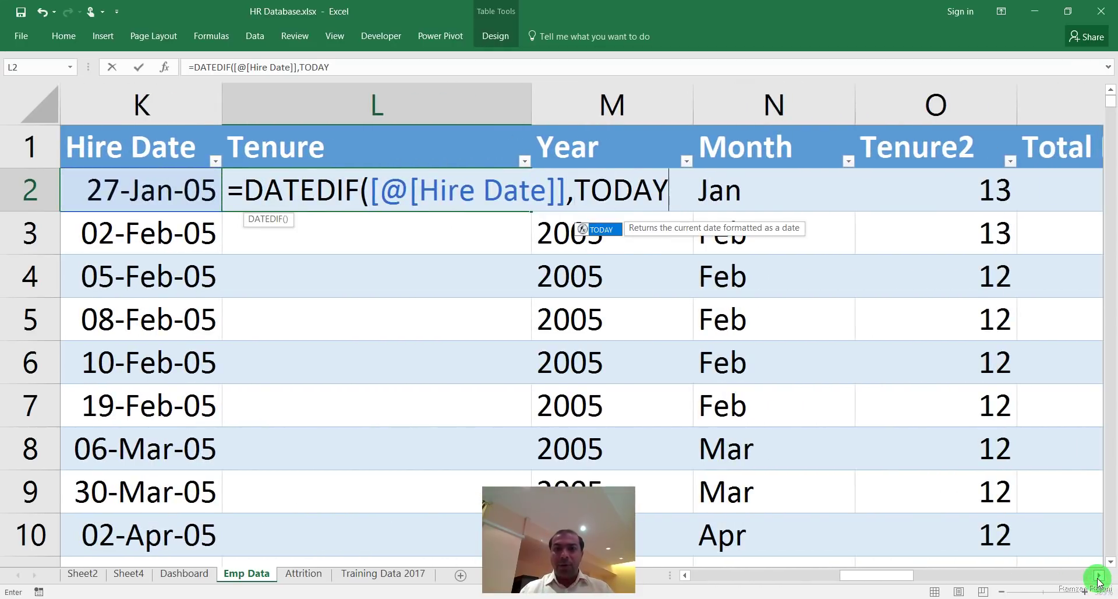
text((),)
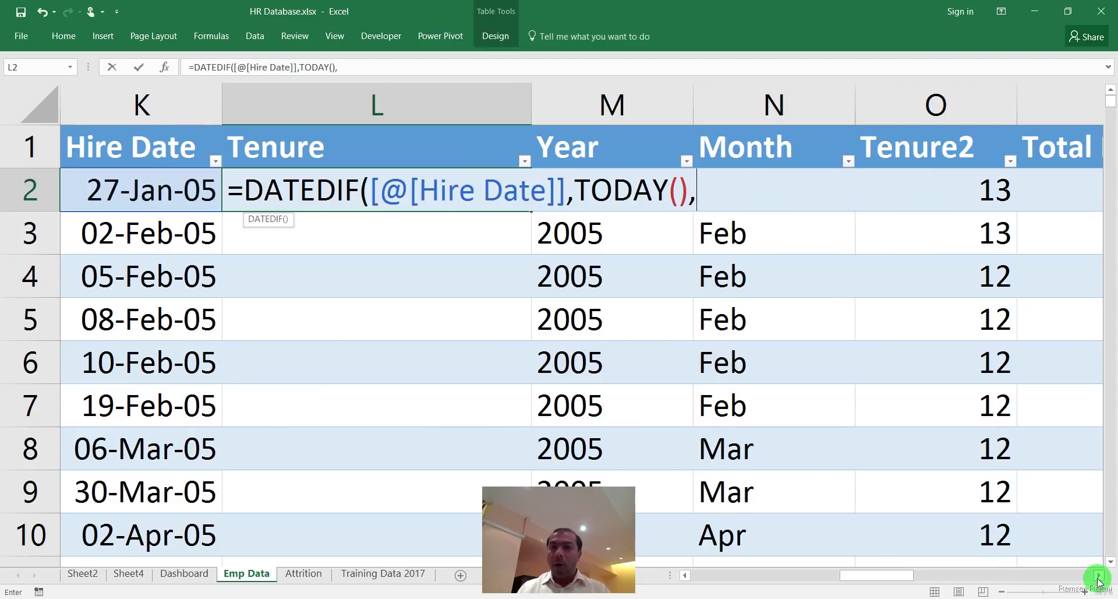
text("Y"))
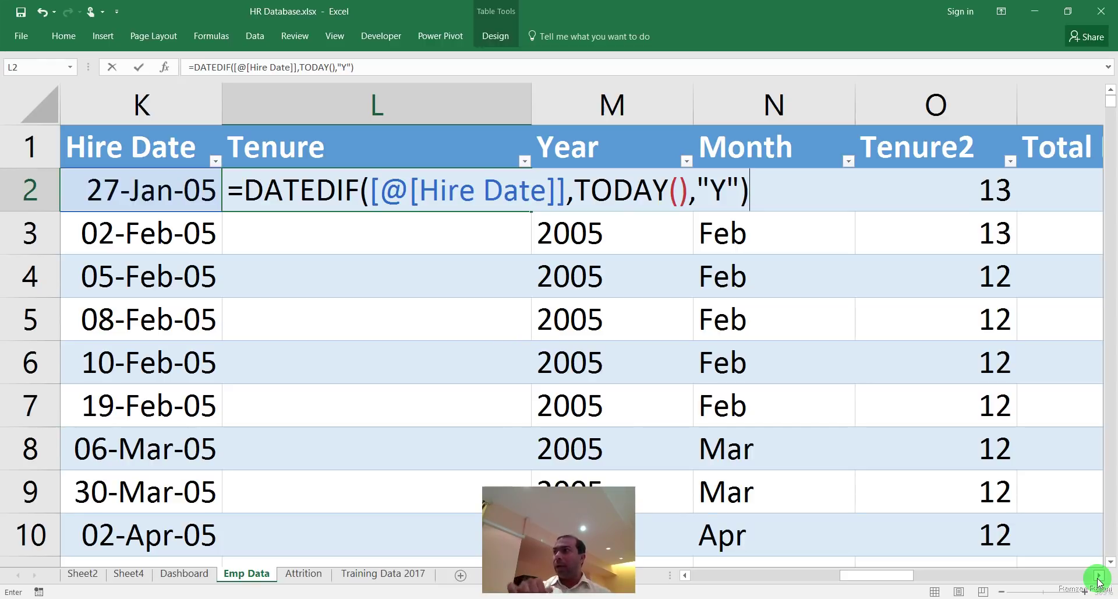
key(Return)
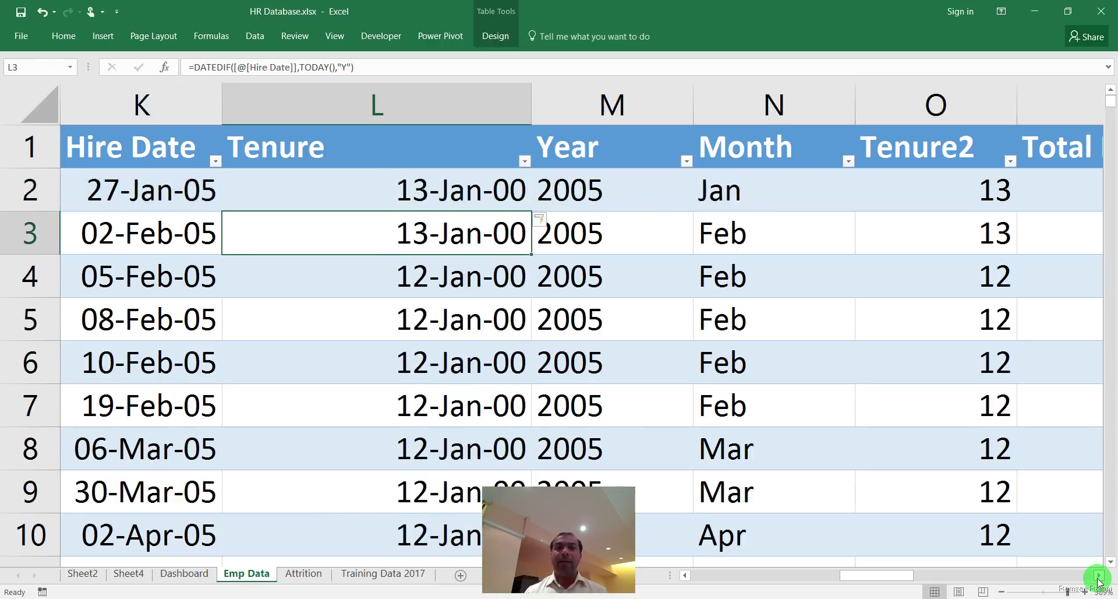
Select the Tenure cells down to the last row and apply the General number format.
key(Up)
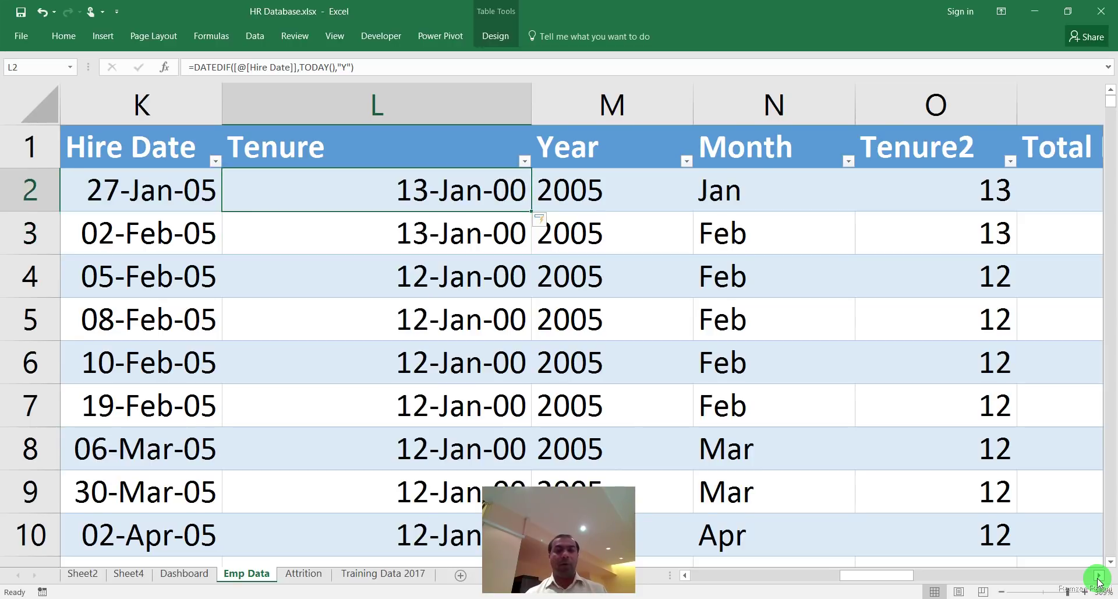
key(ctrl+shift+Down)
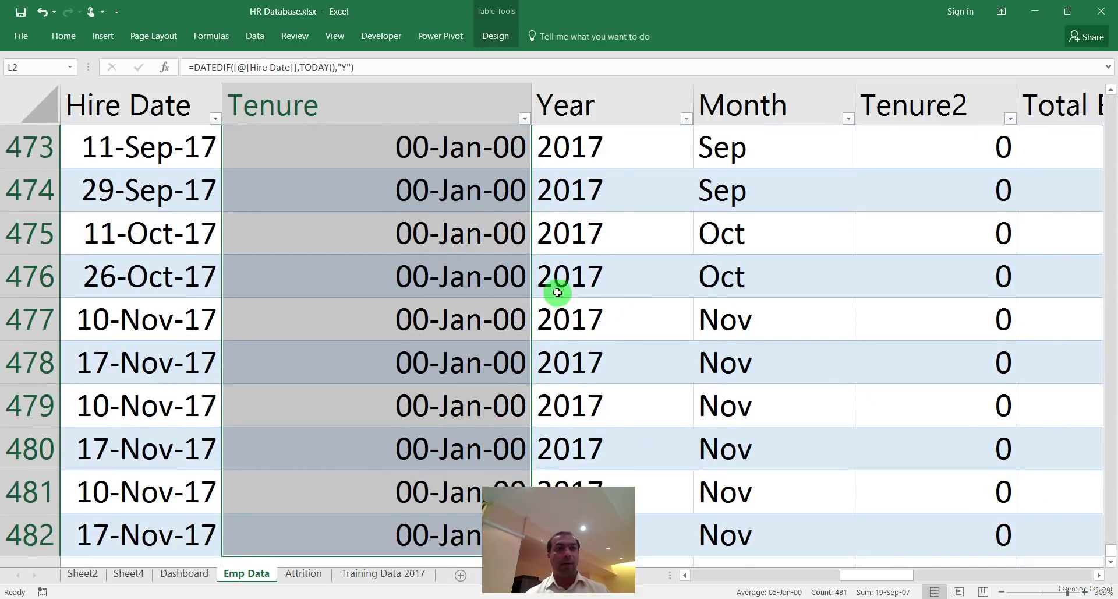
click(63, 35)
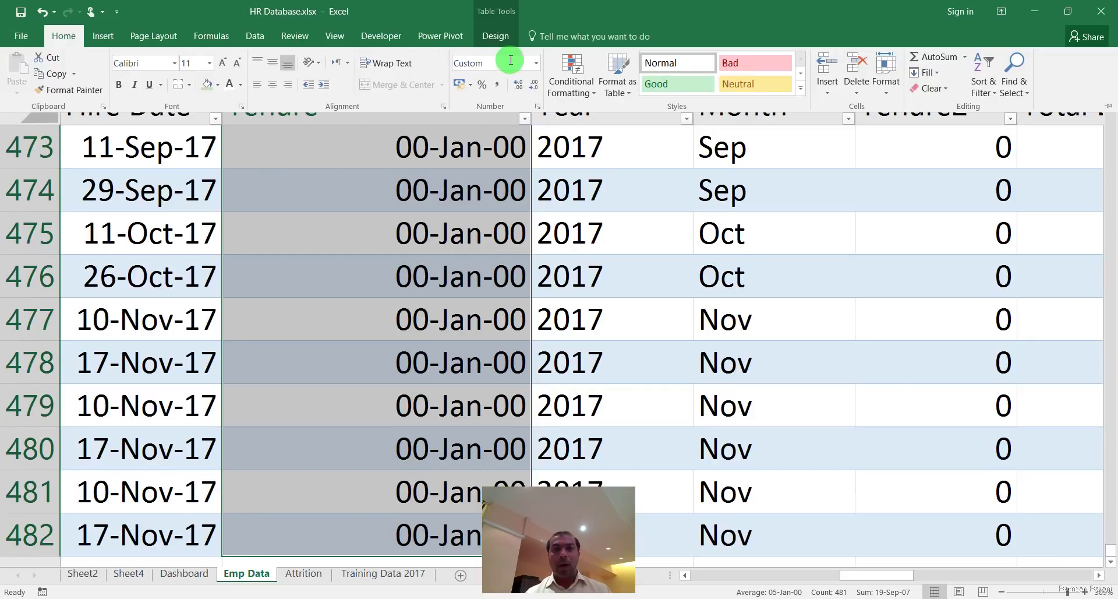
click(535, 64)
click(527, 82)
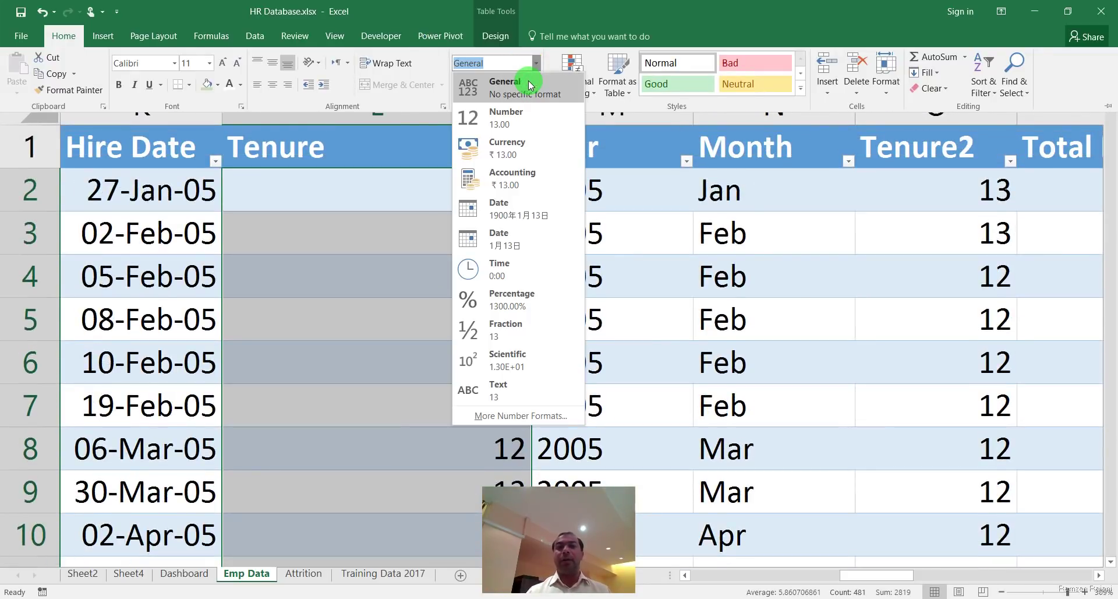
click(530, 84)
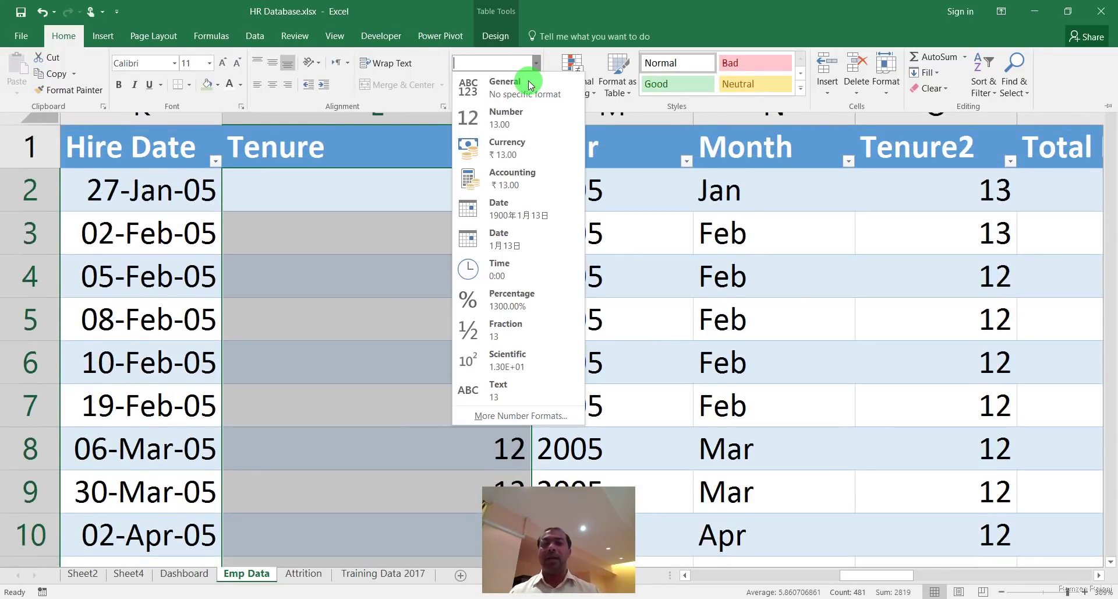
click(529, 84)
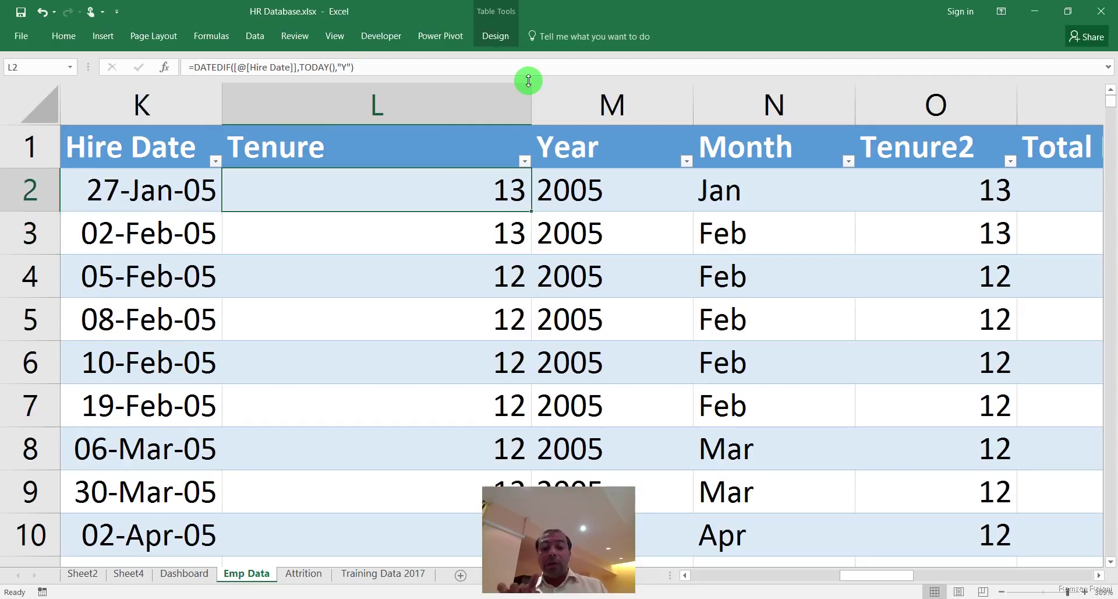
Append & " Years " to the Tenure formula so results read like 13 Years.
key(F2)
text(& )
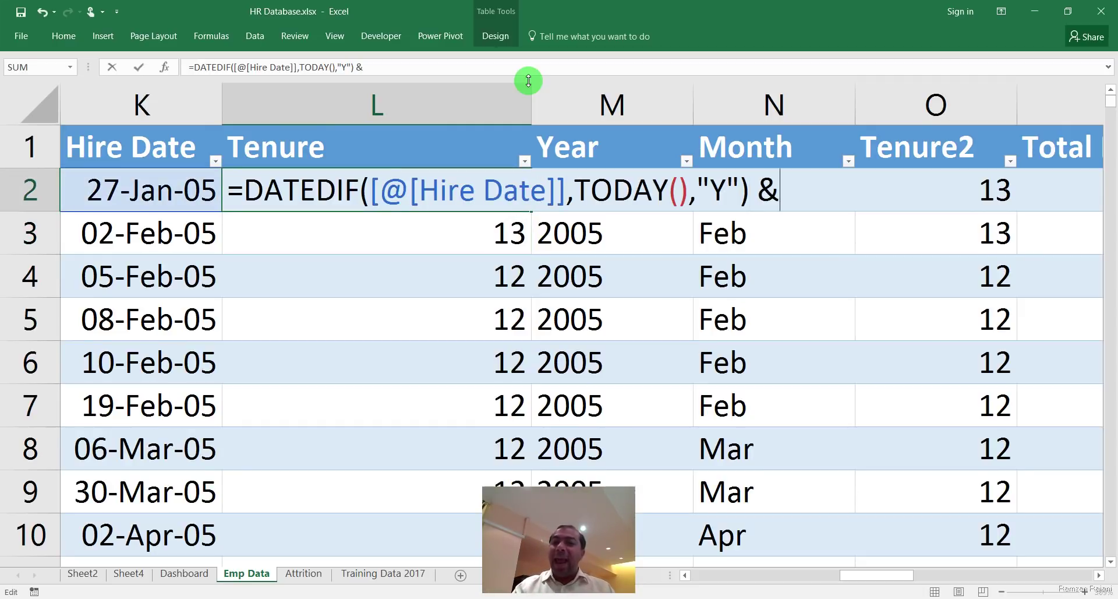
text(" Y)
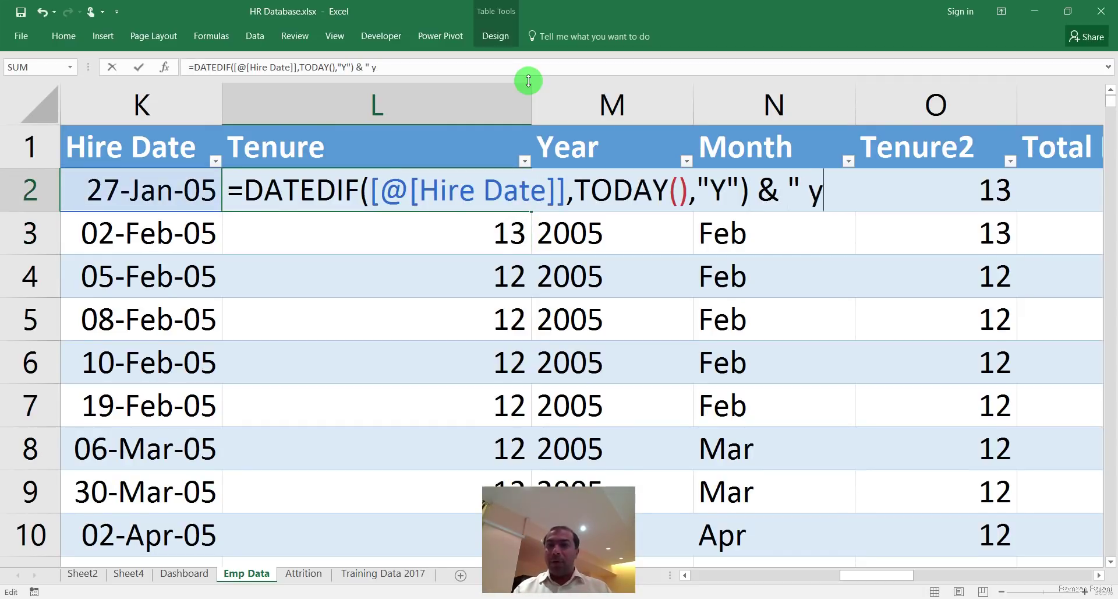
text(ears ")
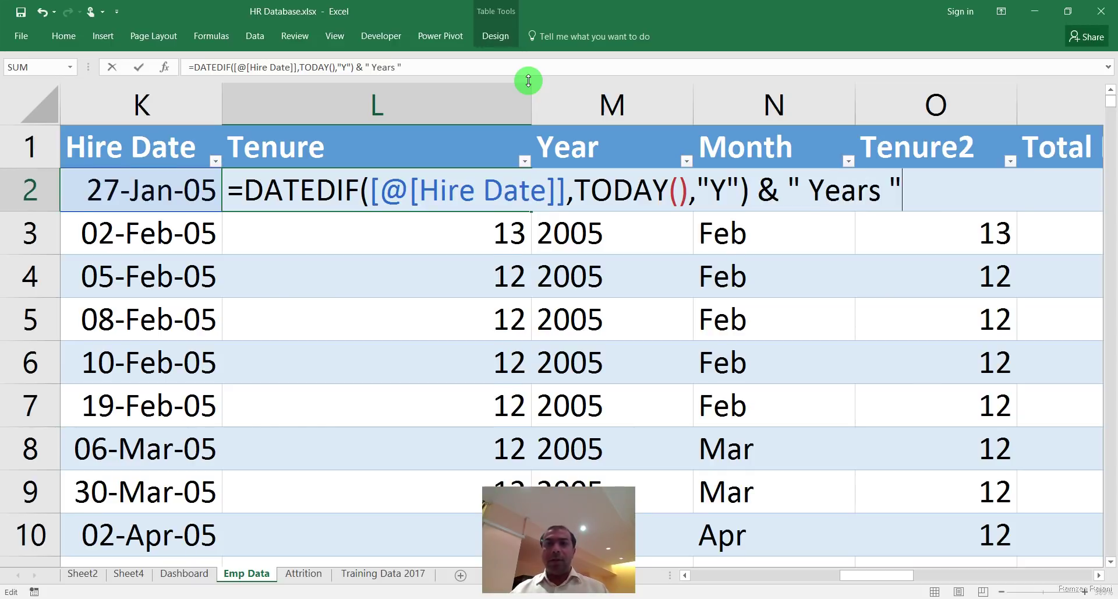
key(Return)
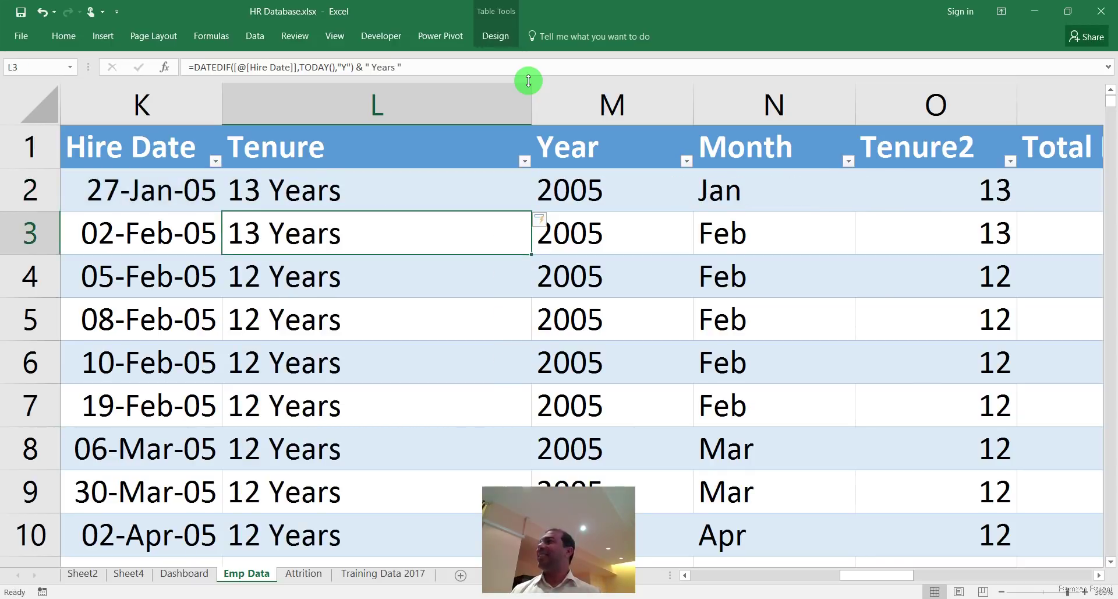
Duplicate the DATEDIF years part at the formula's end and relabel the copy 'Months'.
key(Up)
key(F2)
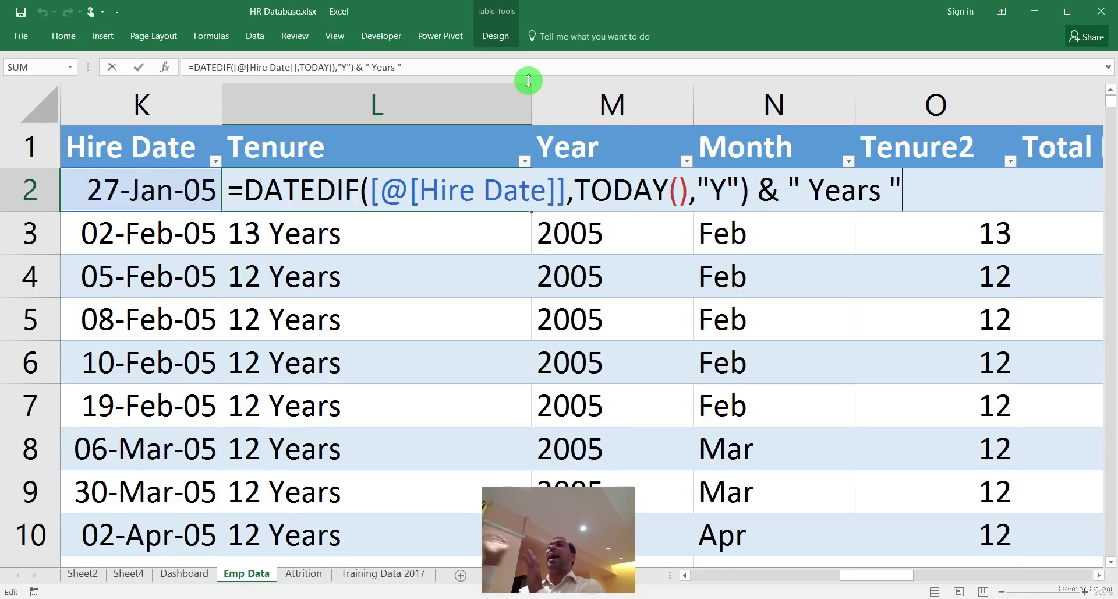
key(shift+Left)
key(shift+Left)
key(shift+Left)
key(shift+Left)
key(shift+Left)
key(shift+Left)
key(shift+Left)
key(shift+Left)
key(shift+Left)
key(shift+Left)
key(shift+Left)
key(shift+Left)
key(shift+Left)
key(shift+Left)
key(shift+Left)
key(shift+Left)
key(shift+Left)
key(shift+Left)
key(shift+Left)
key(shift+Left)
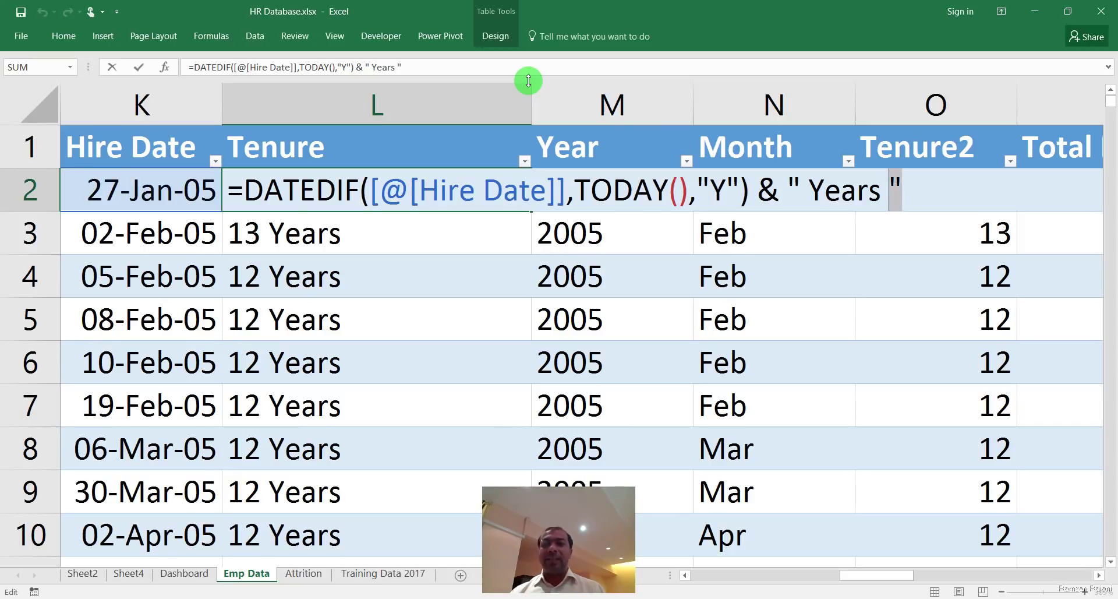
key(shift+Left)
key(shift+Left)
key(shift+Left)
key(shift+Left)
key(shift+Left)
key(shift+Left)
key(shift+Left)
key(ctrl+c)
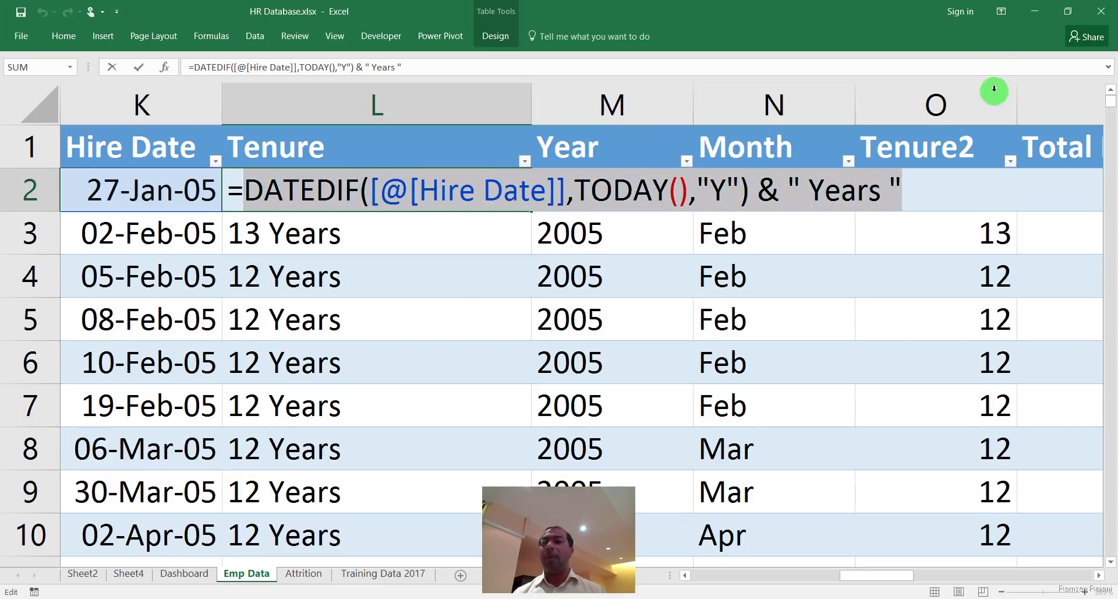
click(912, 191)
key(ctrl+v)
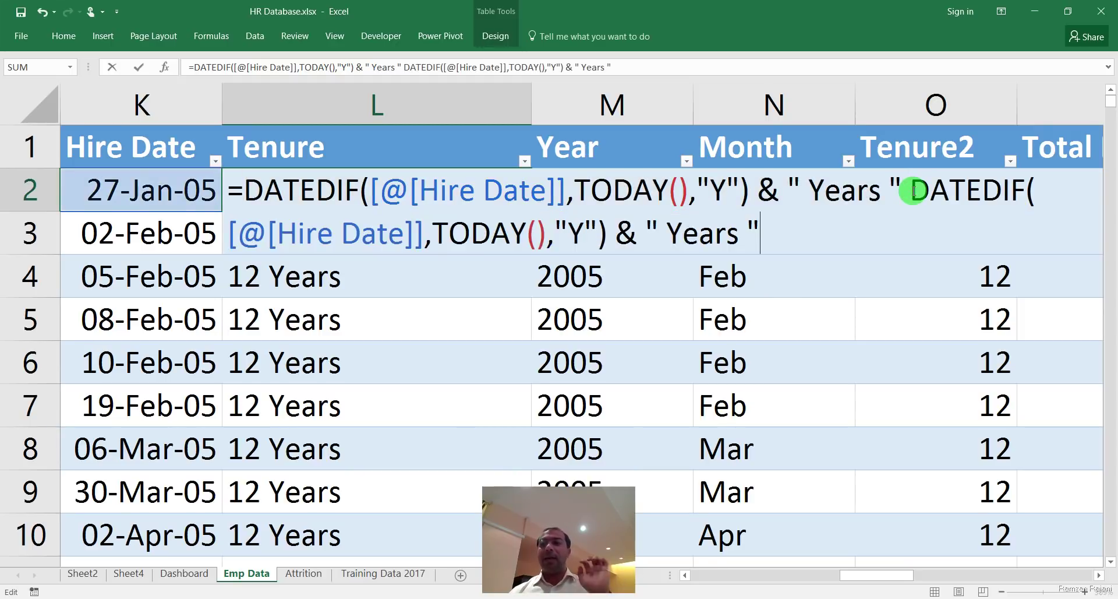
key(Left)
key(ctrl+Left)
key(ctrl+shift+Right)
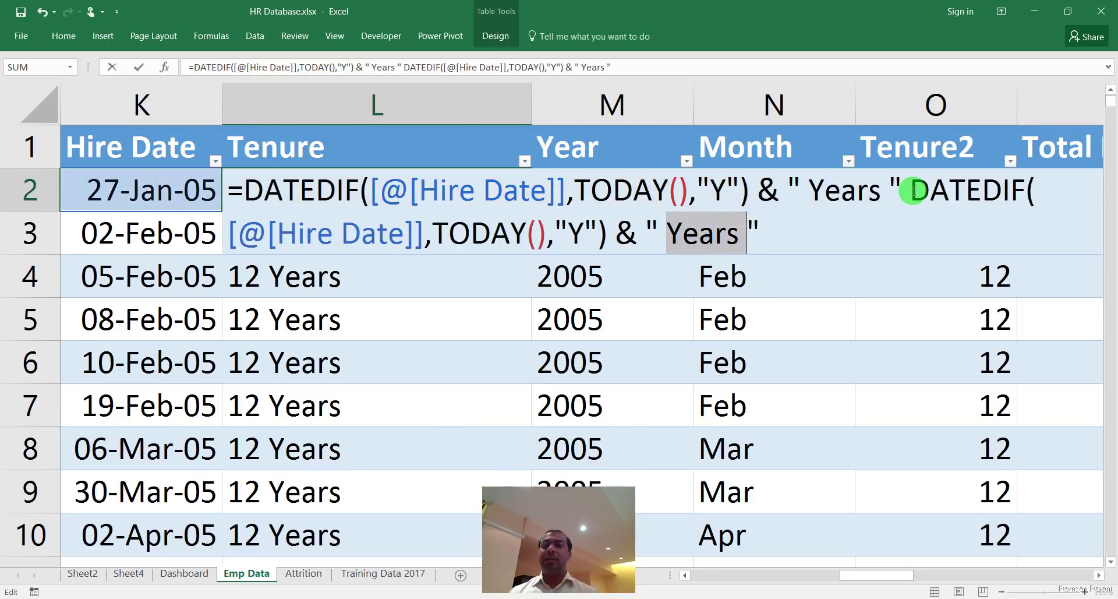
key(shift+Left)
text(Months)
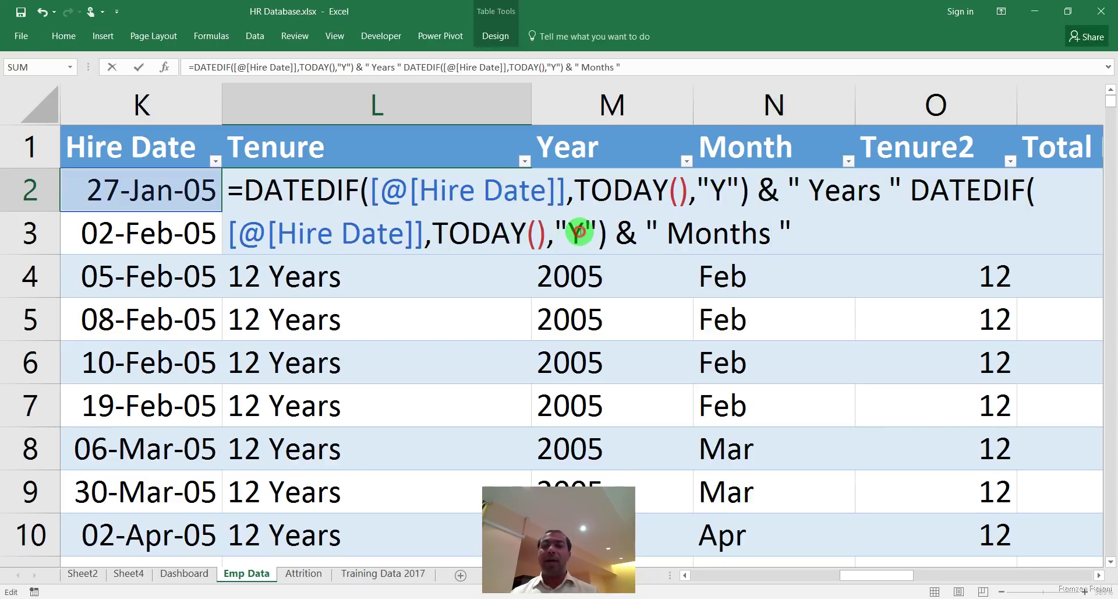
Change the copy's unit code to "YM" and add the missing & before the second DATEDIF.
click(581, 233)
text(M)
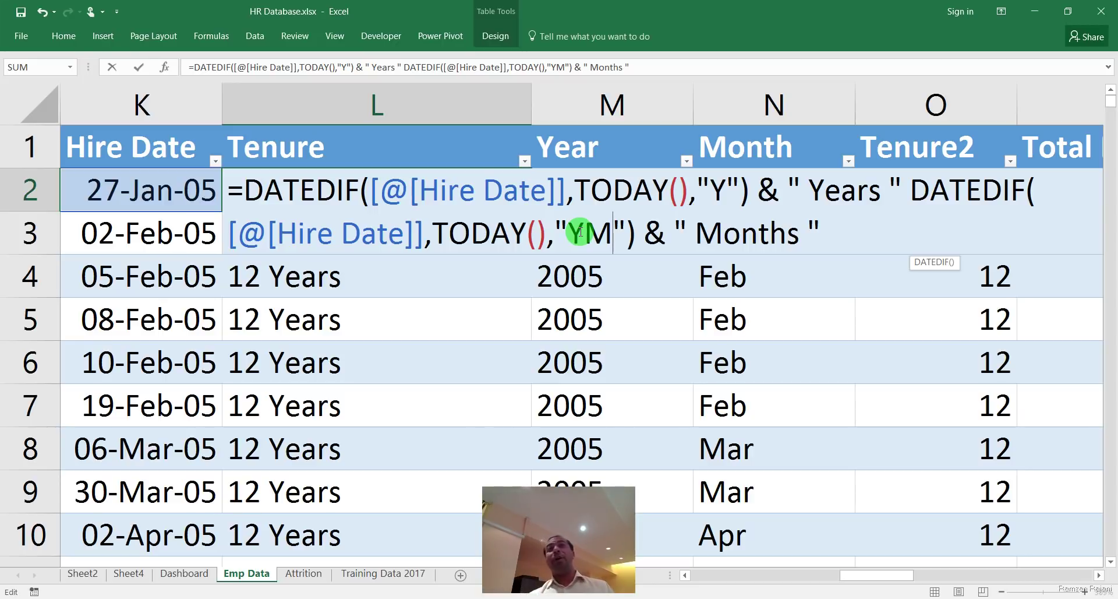
key(Return)
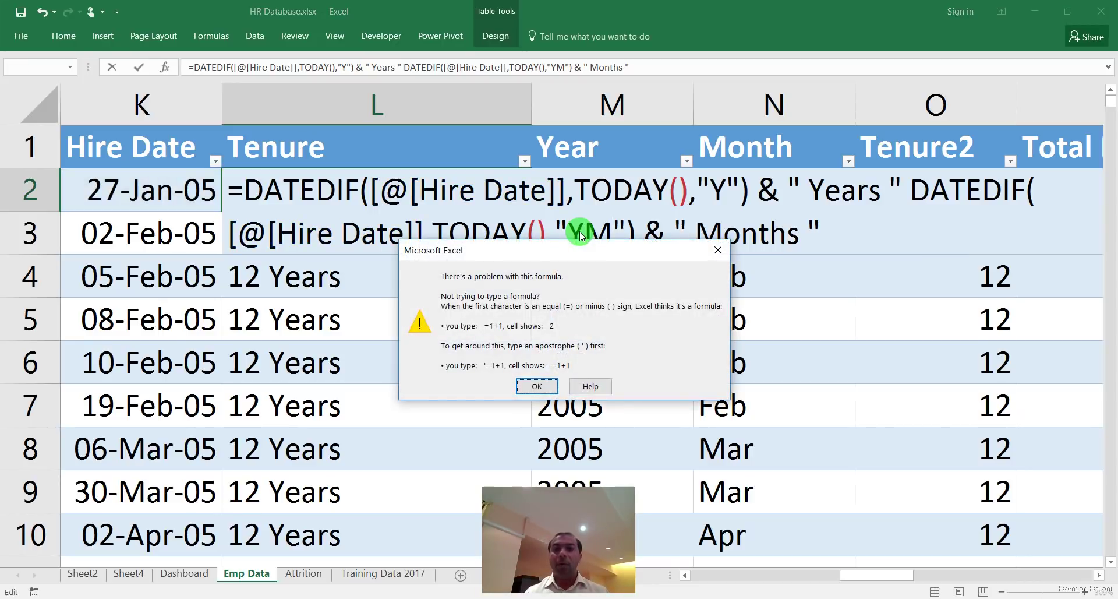
key(Return)
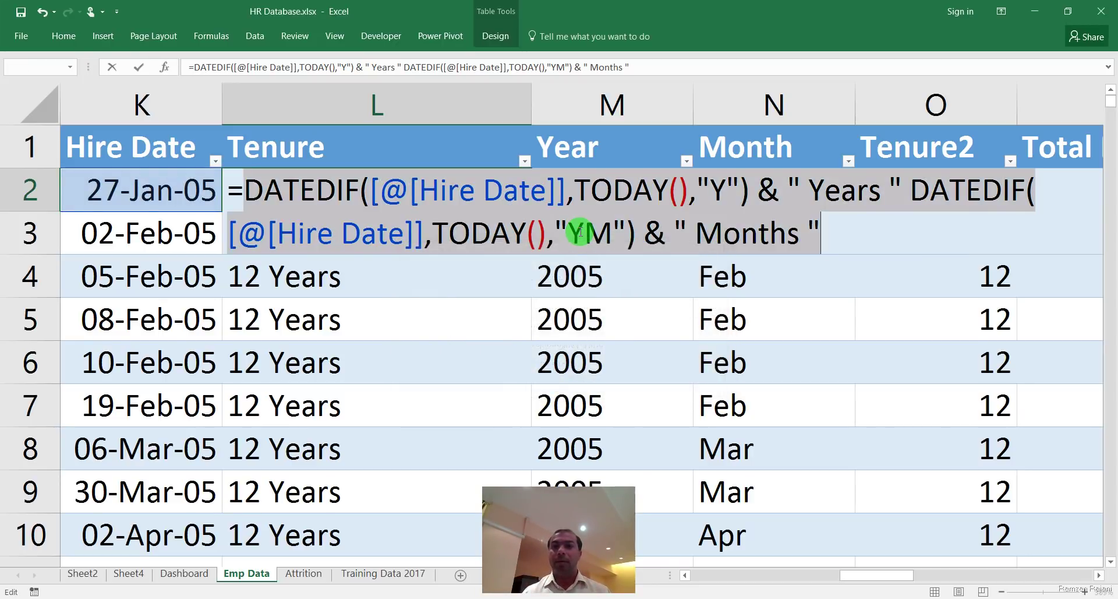
click(910, 189)
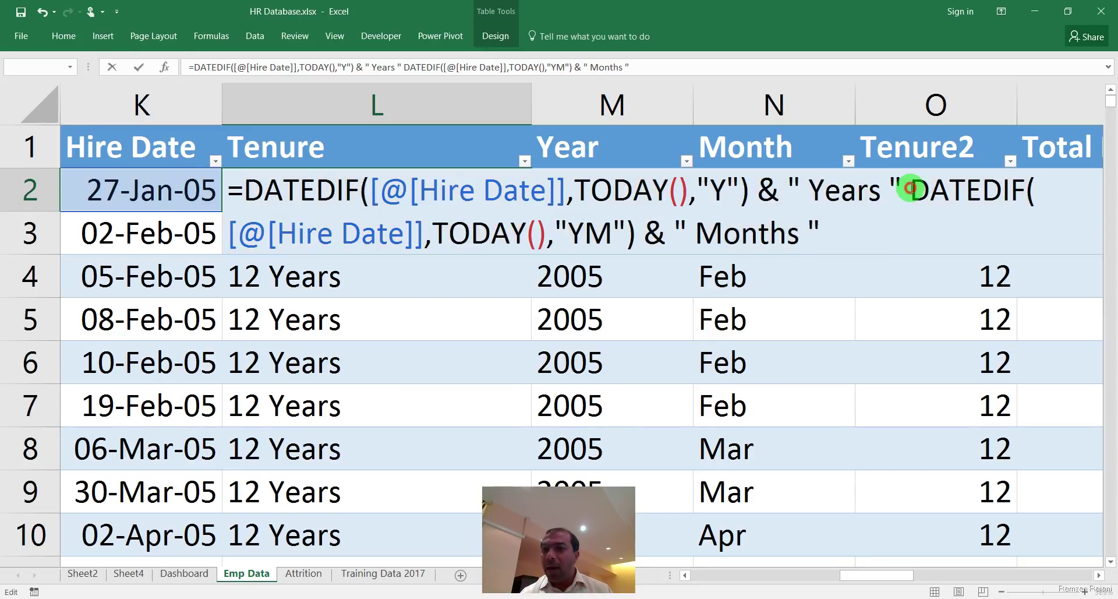
text(&)
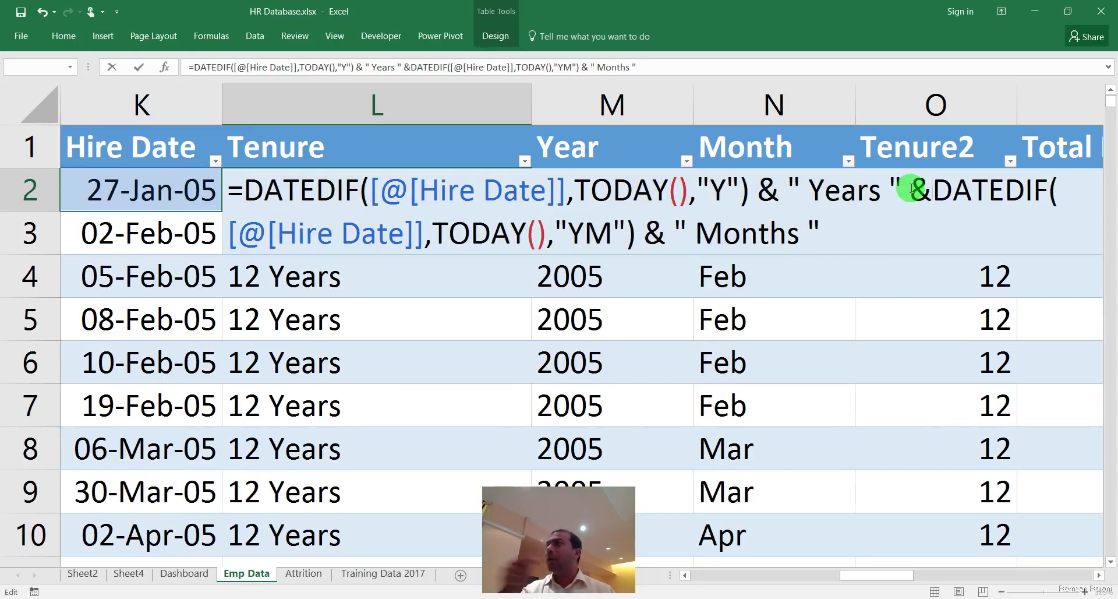
key(Return)
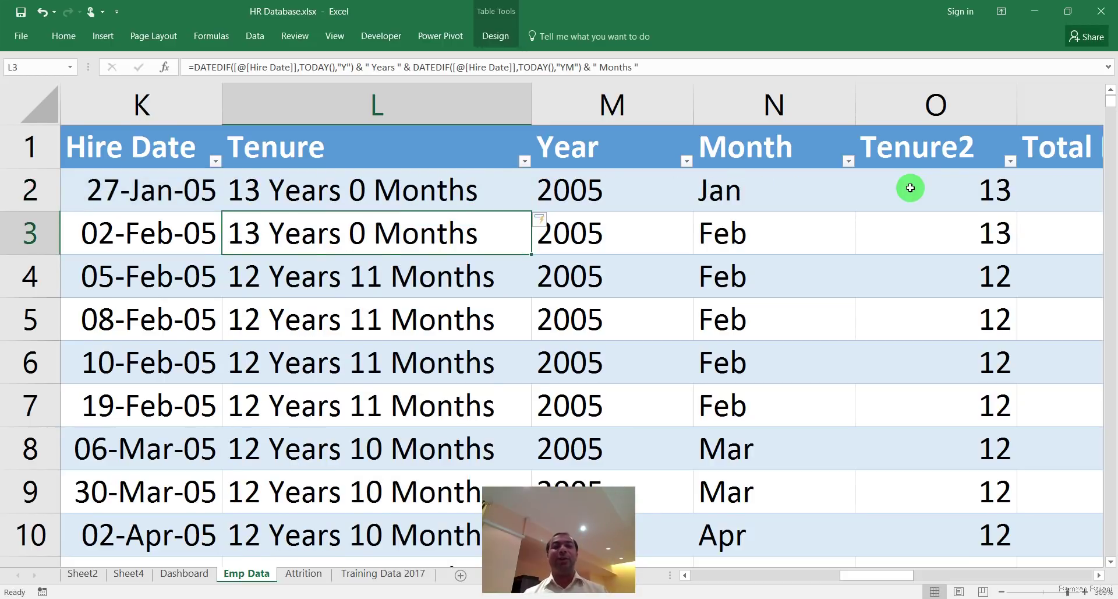
key(Up)
Append another copy of the months DATEDIF part to the formula, labelled 'Days'.
key(F2)
key(shift+Left)
key(shift+Left)
key(shift+Left)
key(shift+Left)
key(shift+Left)
key(shift+Left)
key(shift+Left)
key(shift+Left)
key(shift+Left)
key(shift+Left)
key(shift+Left)
key(shift+Left)
key(shift+Left)
key(shift+Left)
key(shift+Left)
key(shift+Left)
key(shift+Left)
key(shift+Left)
key(shift+Left)
key(shift+Left)
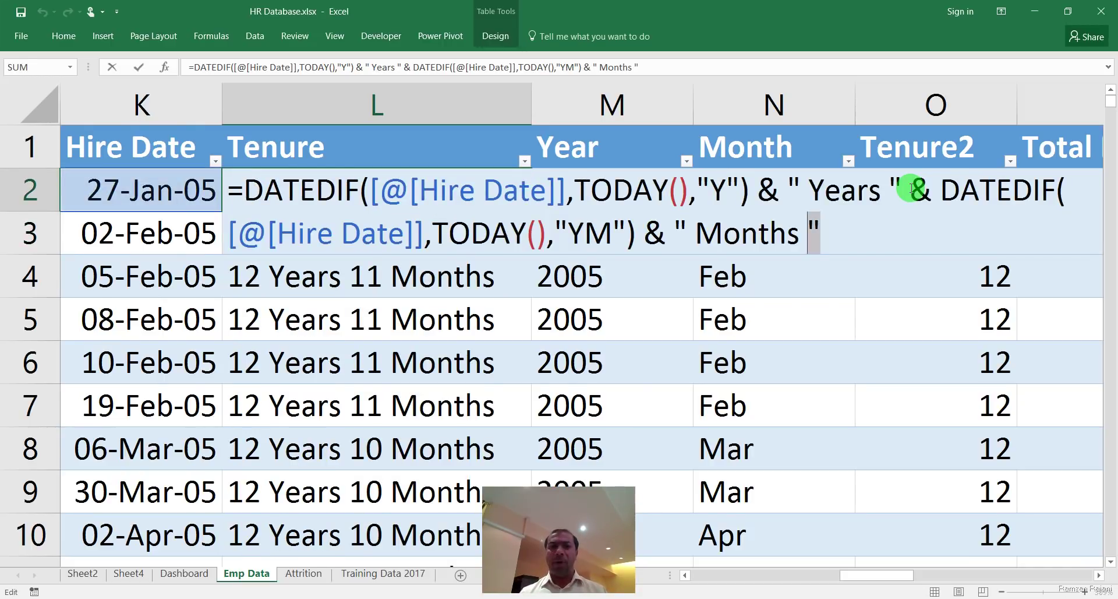
key(shift+Left)
key(shift+Left)
key(shift+Left)
key(shift+Left)
key(shift+Left)
key(shift+Left)
key(shift+Left)
key(shift+Left)
key(shift+Left)
key(shift+Left)
key(shift+Left)
key(shift+Left)
key(shift+Left)
key(shift+Left)
key(shift+Left)
key(shift+Left)
key(shift+Left)
key(shift+Left)
key(shift+Left)
key(shift+Left)
key(ctrl+c)
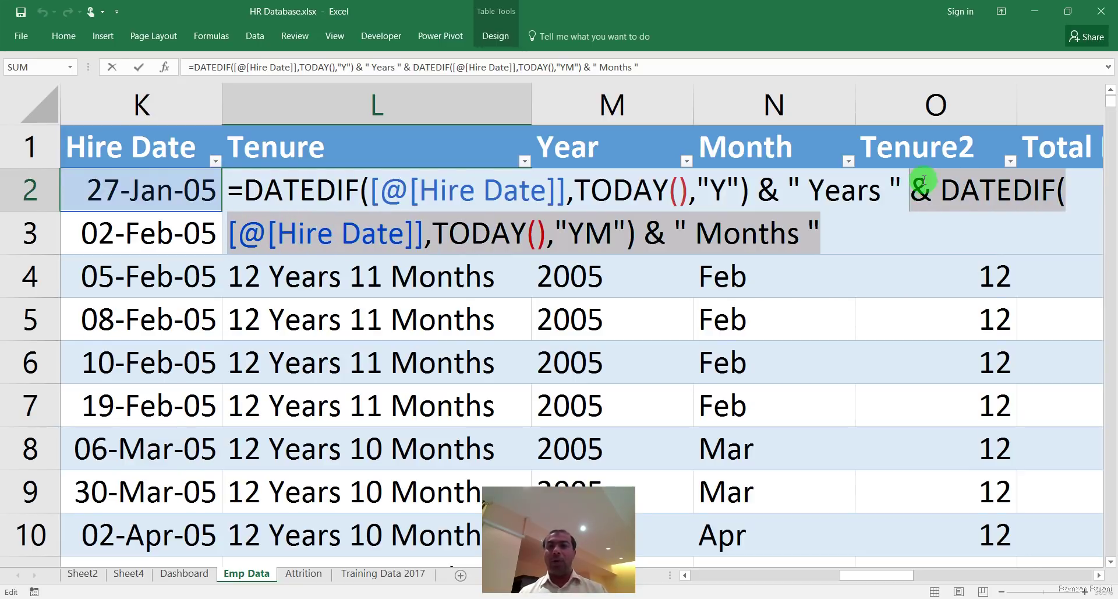
click(875, 227)
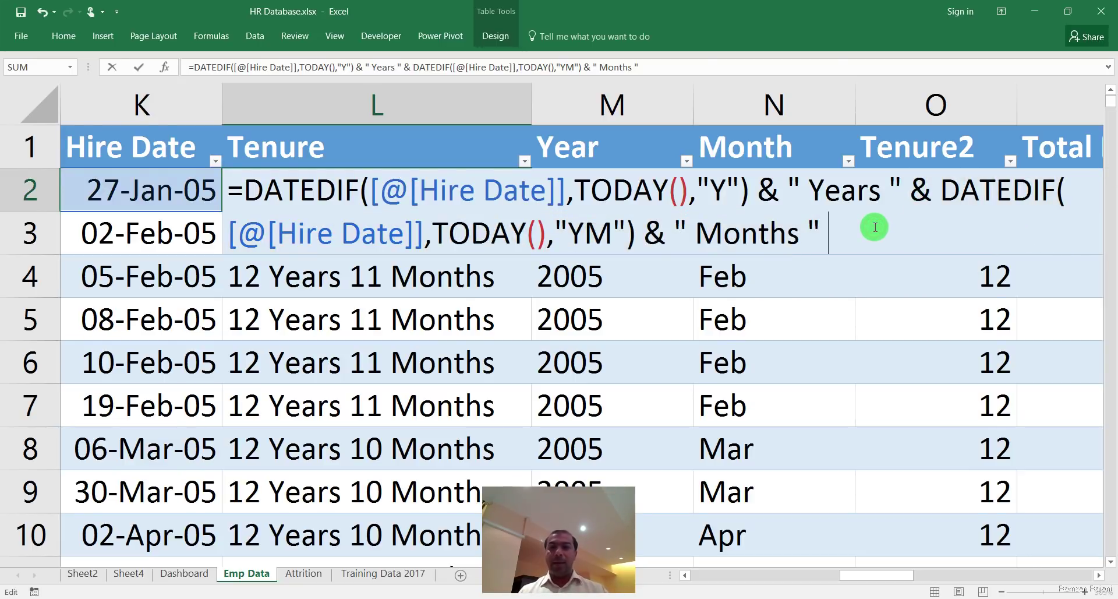
key(ctrl+v)
key(Left)
key(Left)
key(Left)
key(Left)
key(Left)
key(Left)
key(Left)
key(Left)
key(shift+Right)
key(shift+Right)
key(shift+Right)
key(shift+Right)
key(shift+Right)
key(shift+Right)
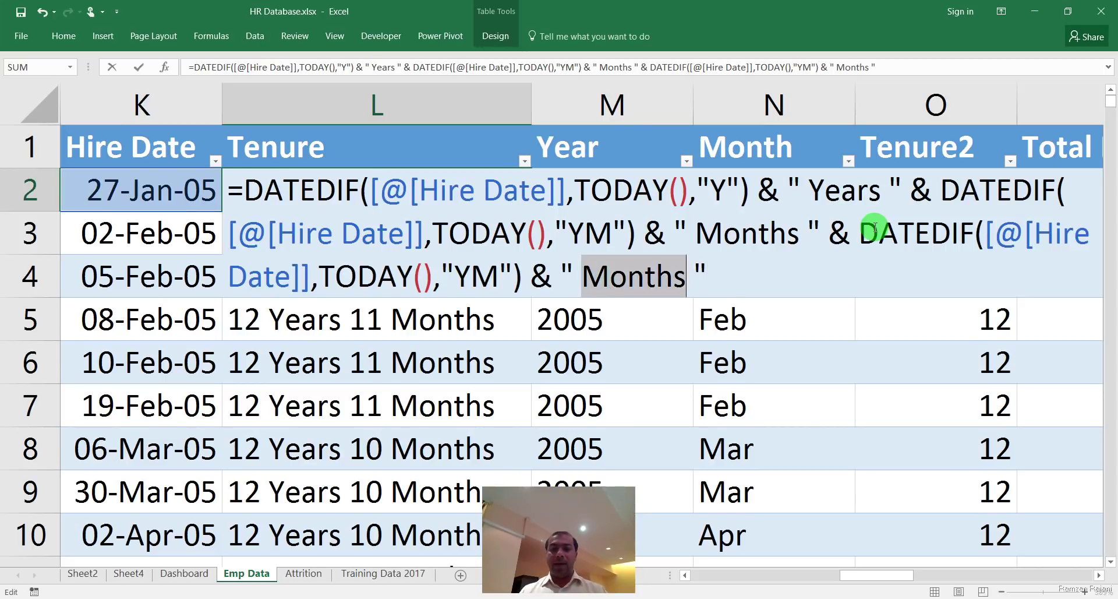
text(Days)
Change the last unit code to "D", confirm the formula, and widen the Tenure column.
key(Left)
key(Left)
key(Left)
key(Left)
key(Left)
key(Left)
key(Left)
key(Left)
key(Left)
key(Left)
key(Left)
key(Left)
key(Left)
key(Left)
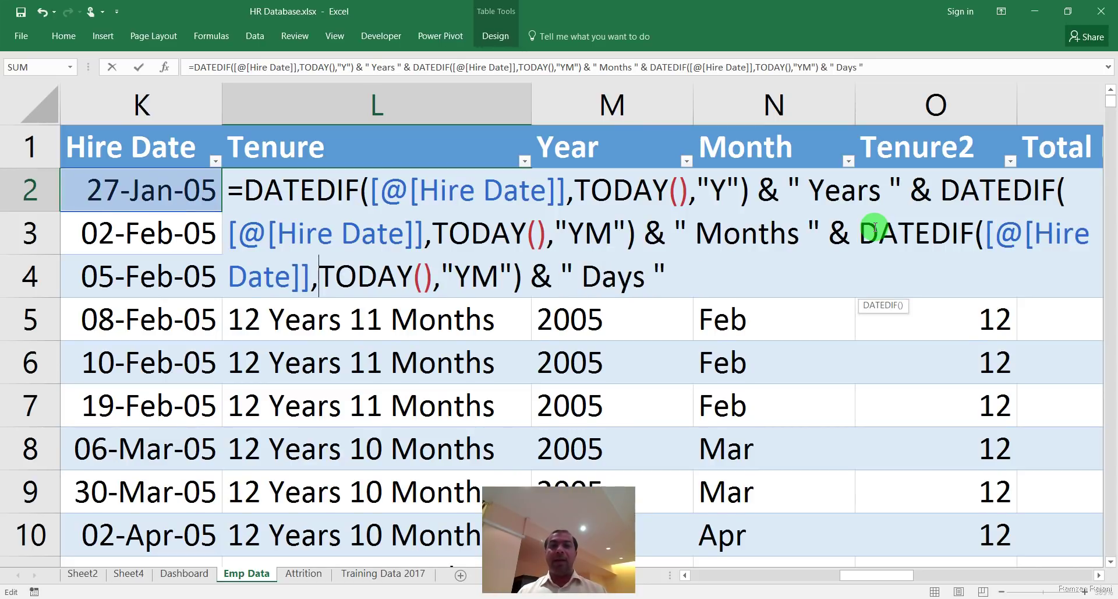
key(Right)
key(shift+Right)
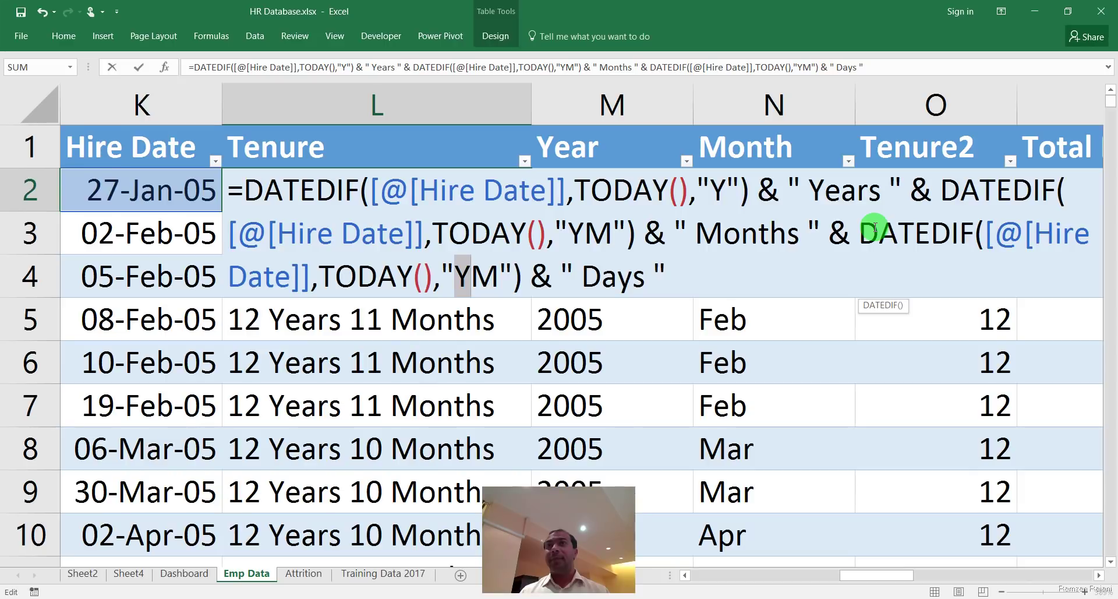
key(Delete)
key(Right)
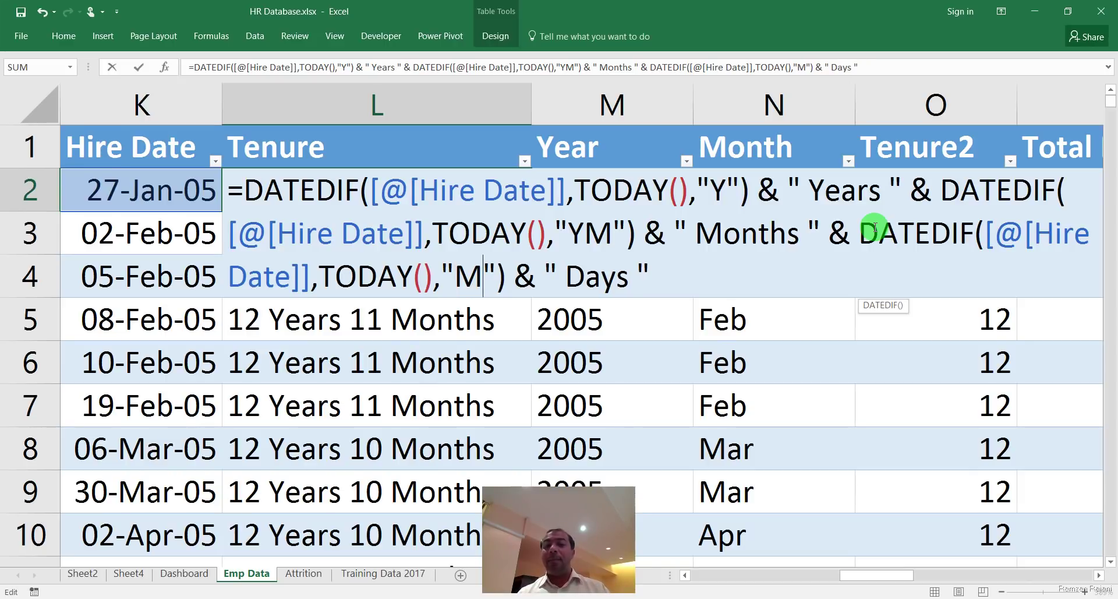
key(BackSpace)
text(D)
key(ctrl+Return)
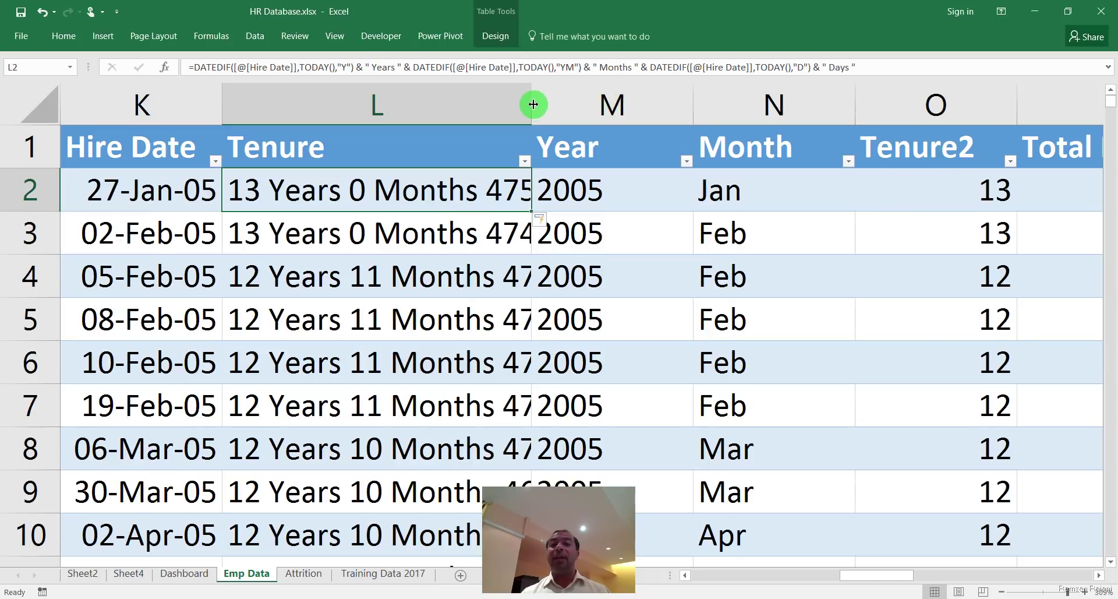
drag(531, 104, 574, 122)
Correct the days code to "MD" and auto-fit the Tenure column to its longest entry.
key(F2)
key(Left)
key(Left)
key(Left)
key(Left)
key(Left)
key(Left)
key(Left)
key(Left)
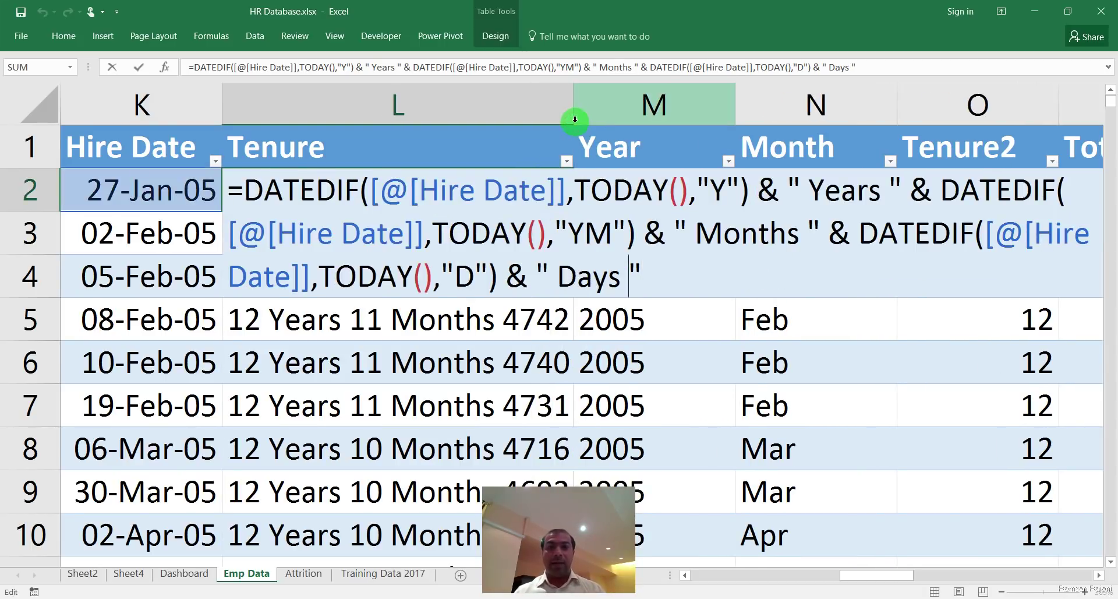
key(Left)
key(Left)
key(Left)
key(Left)
key(Left)
key(Left)
key(Left)
key(Right)
text(M)
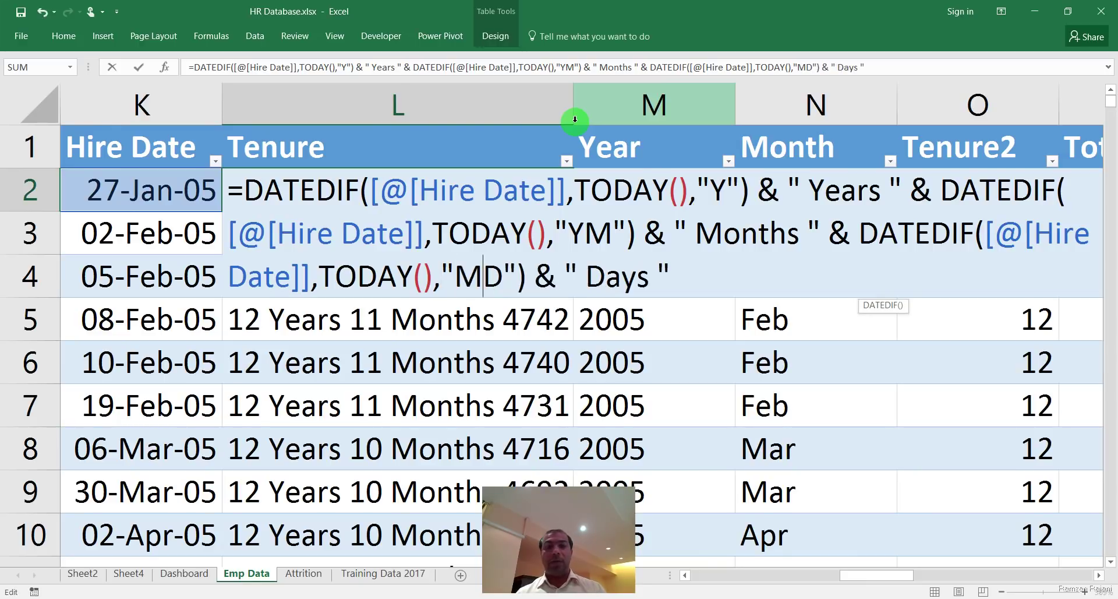
key(Return)
key(Up)
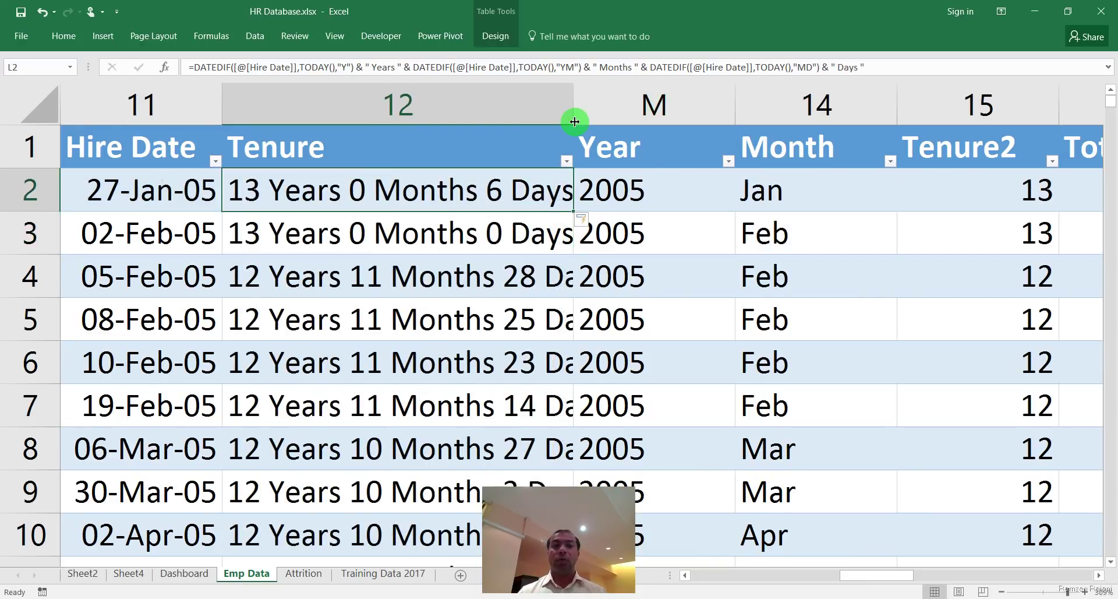
click(575, 121)
double_click(575, 121)
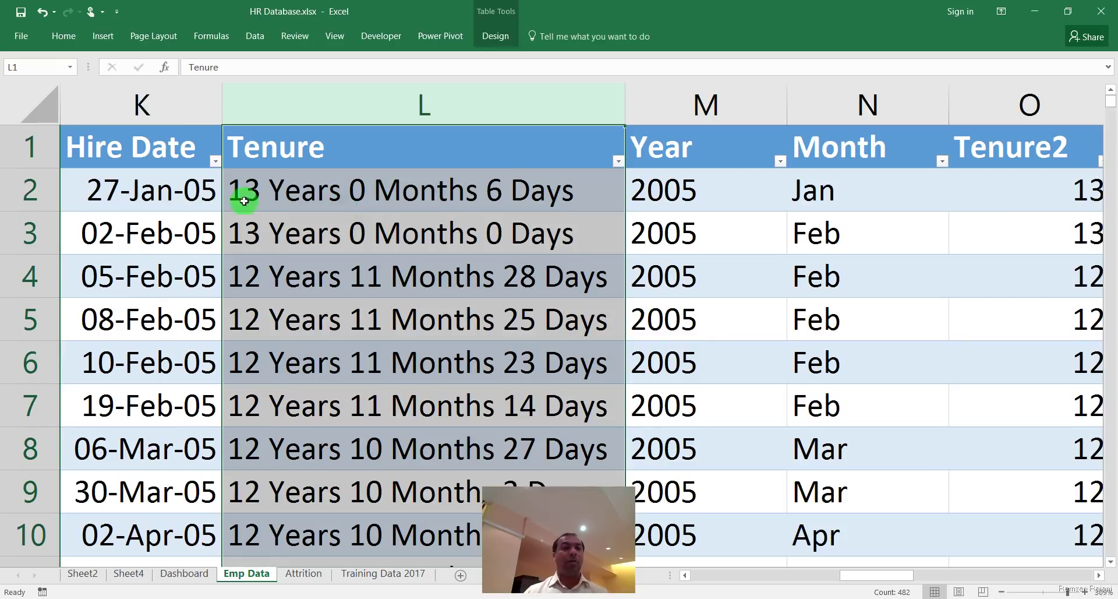
Enter 1-Jan-2017 as the first Hire Date to test the Tenure calculation.
click(146, 176)
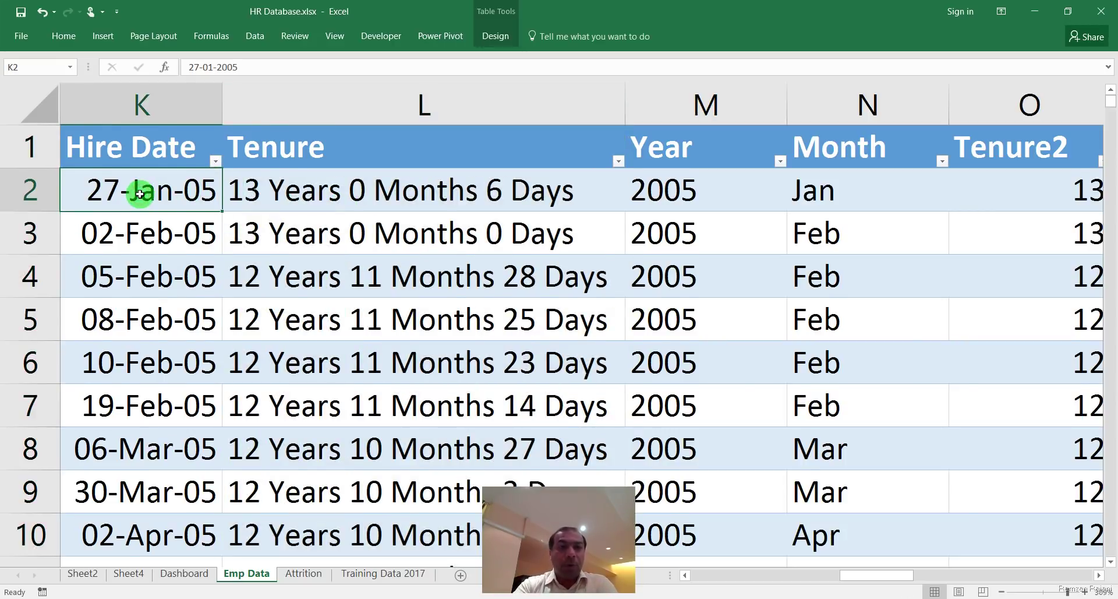
scroll(142, 194, left, 2)
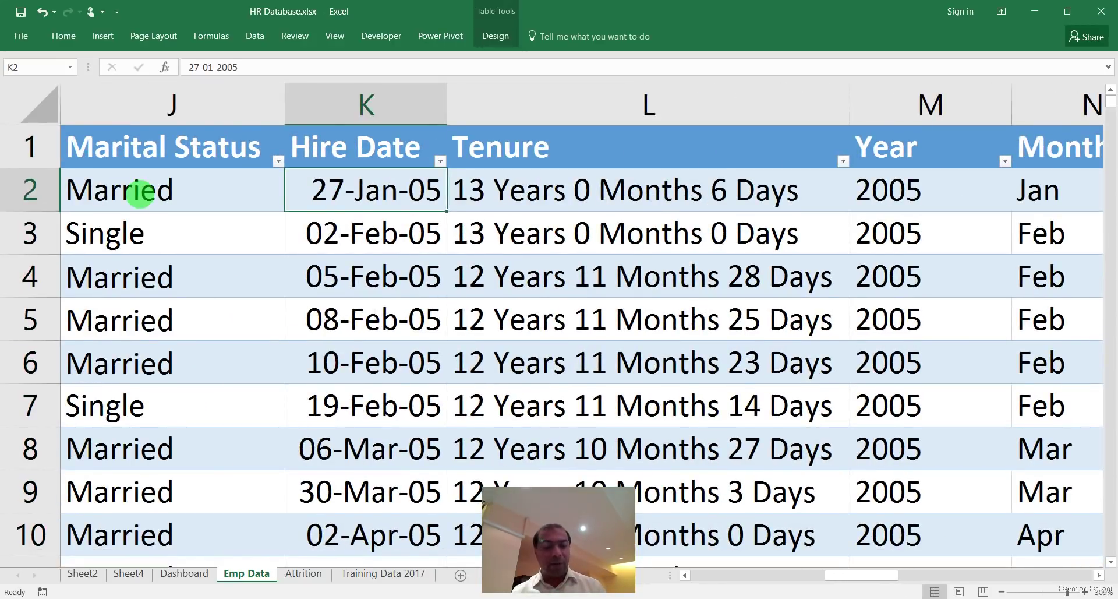
text(1-jAN)
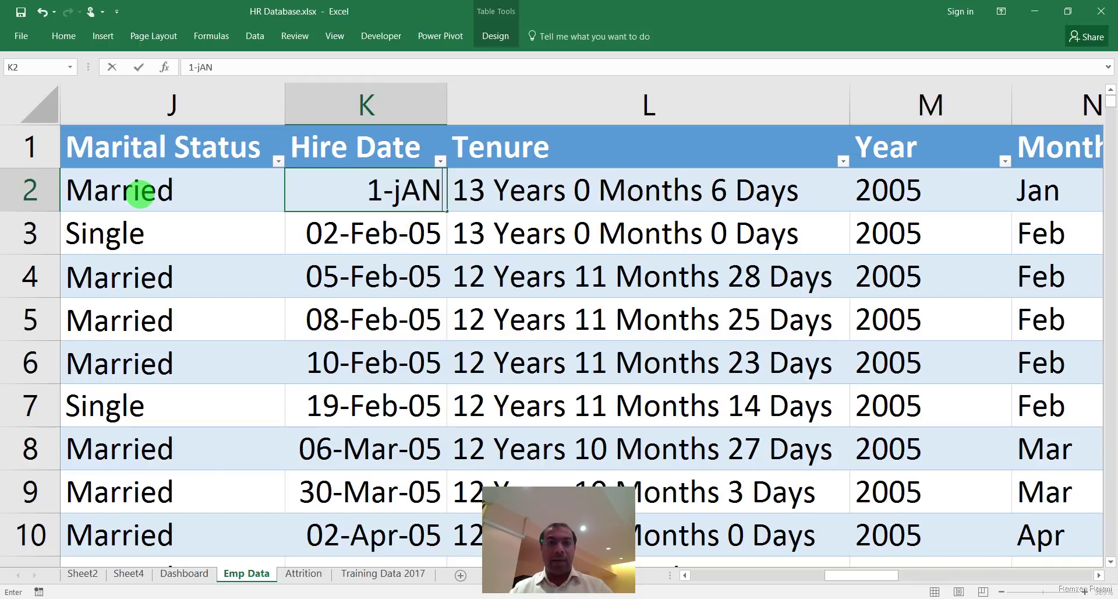
key(BackSpace)
key(BackSpace)
key(BackSpace)
text(Jan-2017)
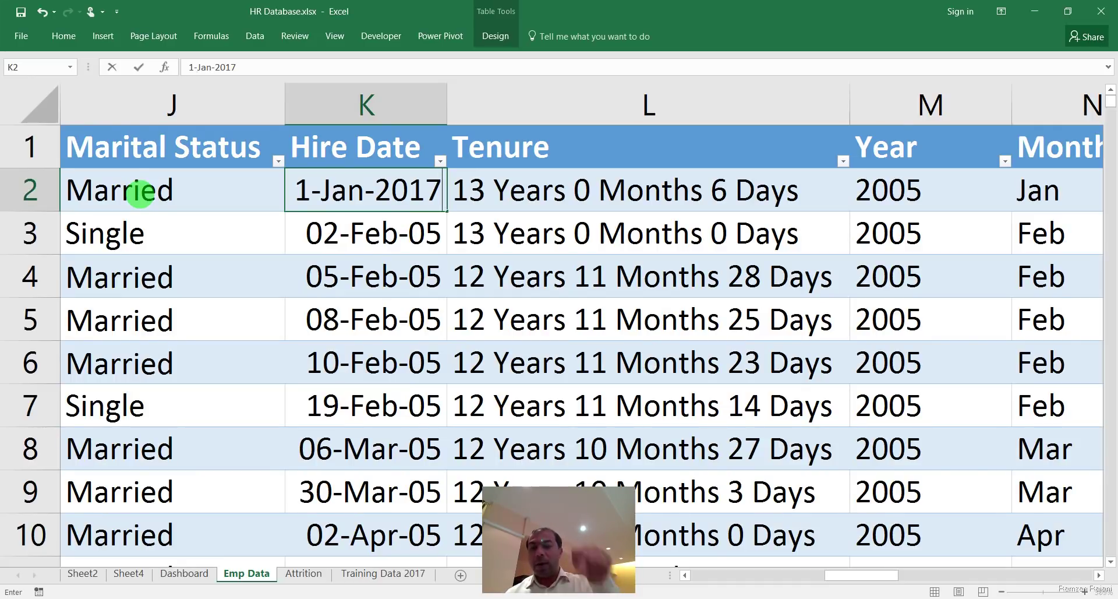
key(ctrl+Return)
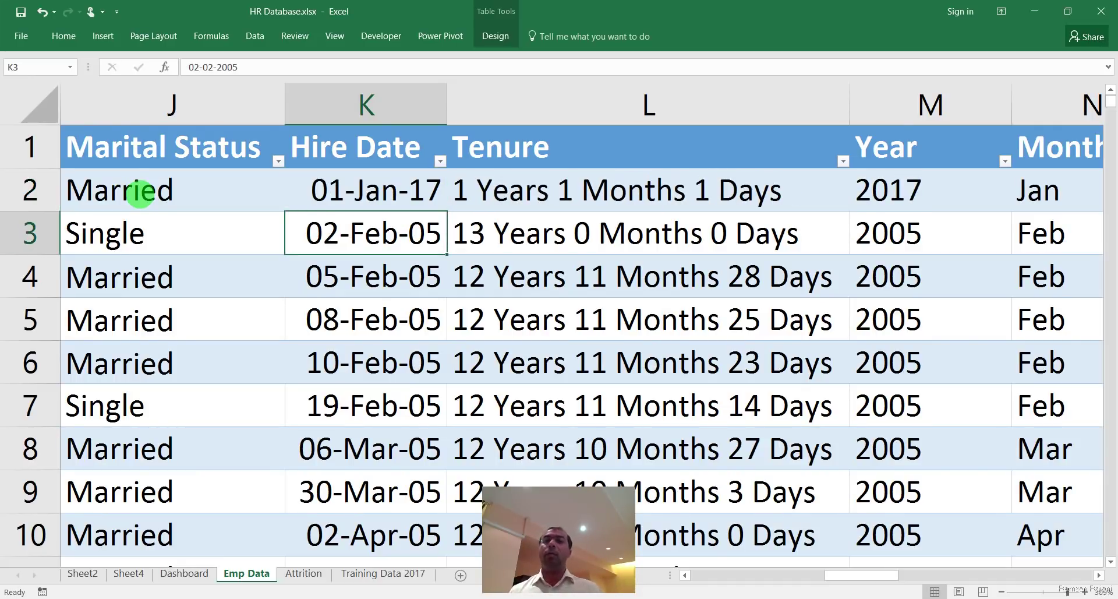